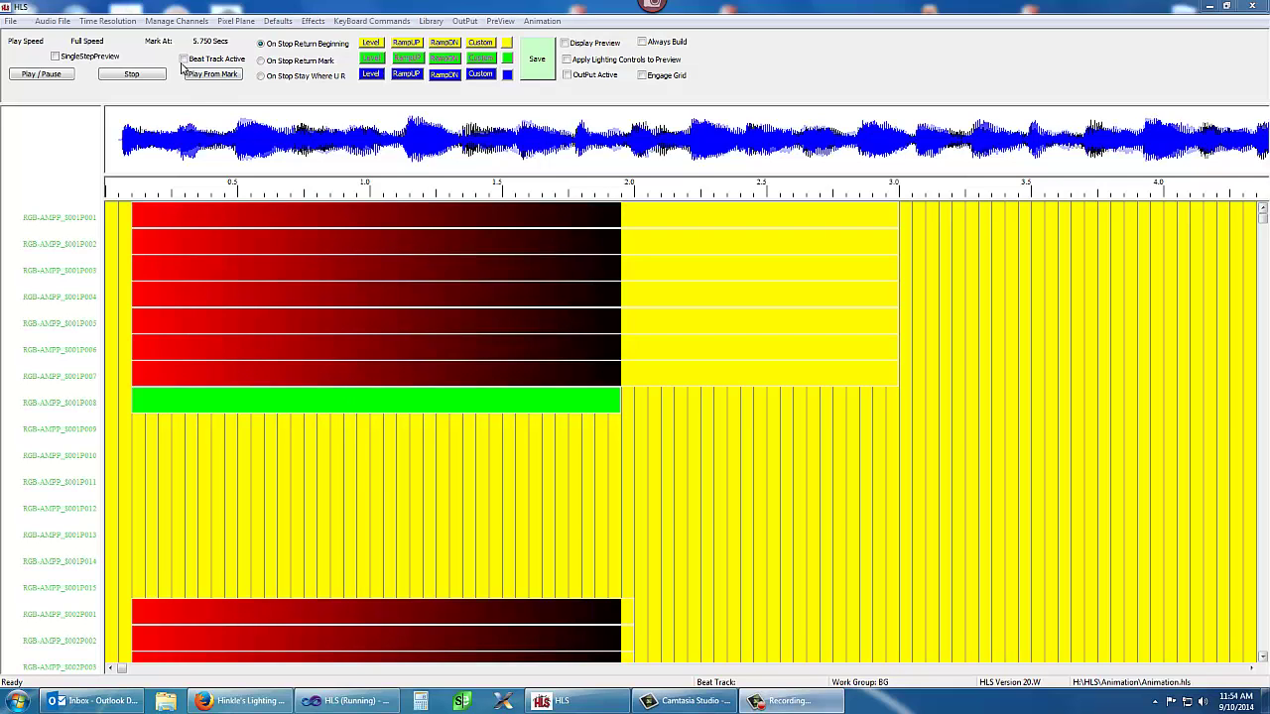
Open the Assign Channels to PixelPlane grid for the AMPP pixel plane from the Pixel Plane menu.
{"action": "left_click", "coordinate": [235, 22]}
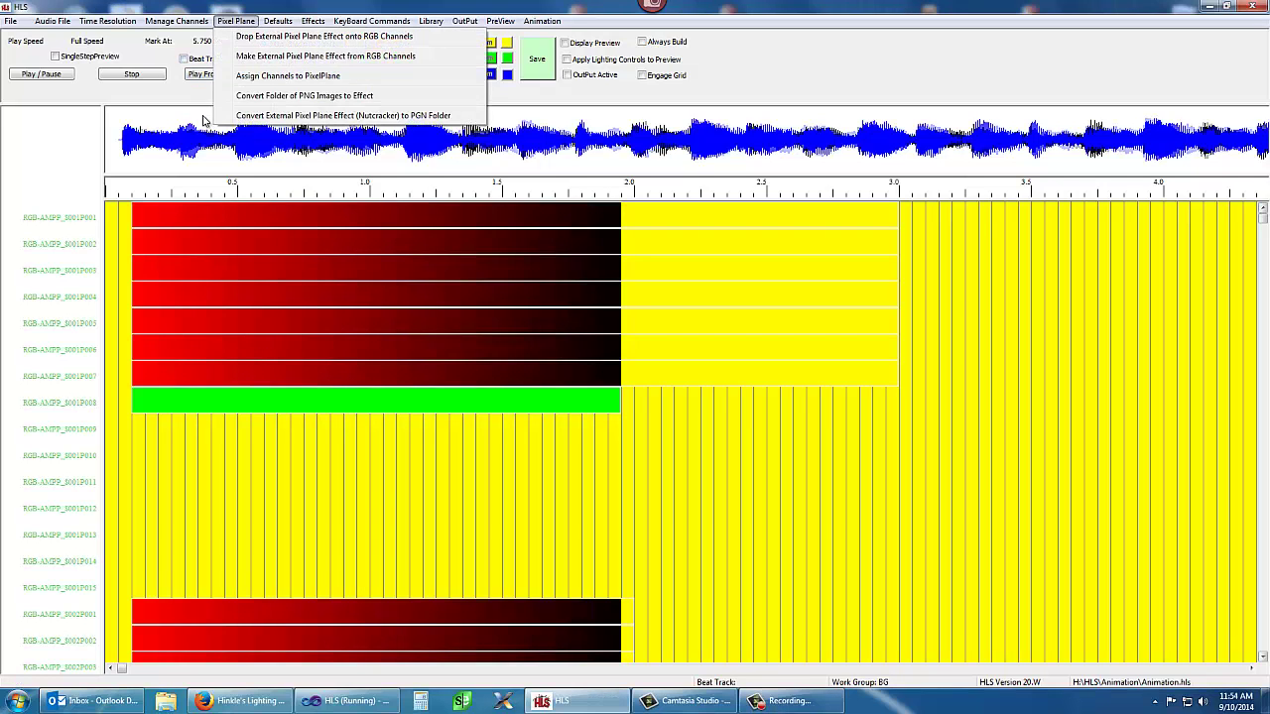
{"action": "left_click", "coordinate": [280, 80]}
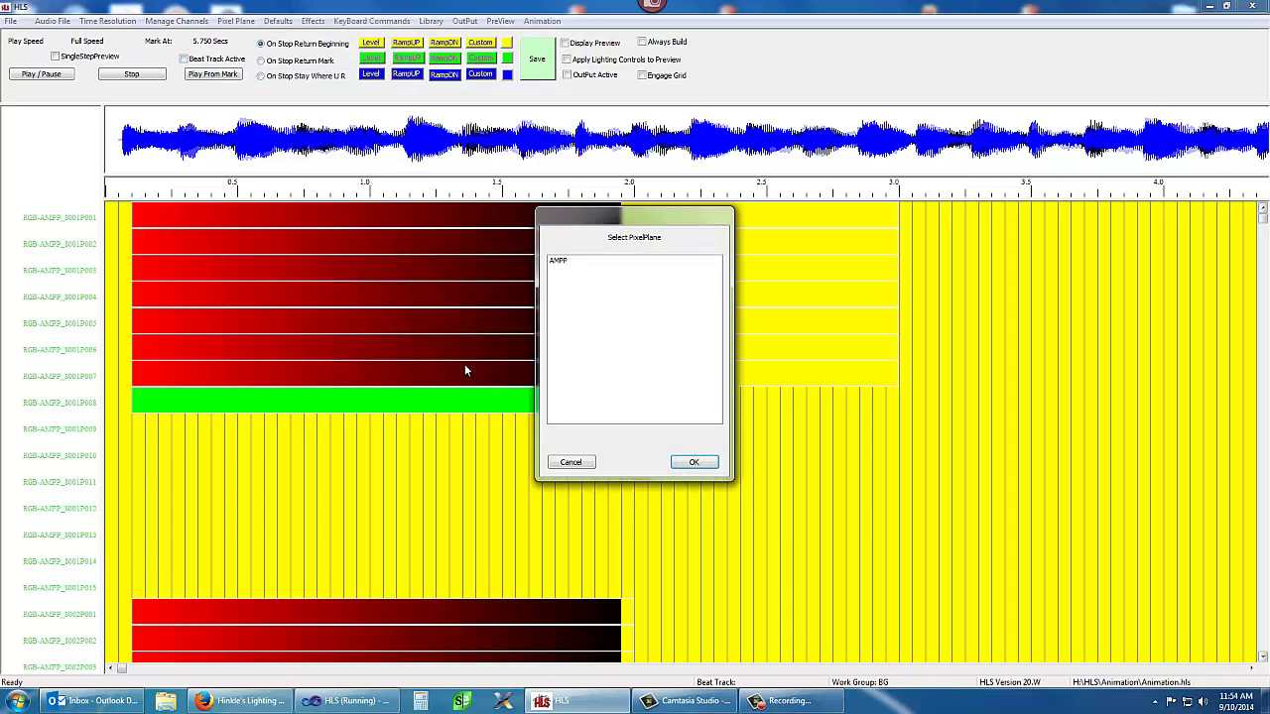
{"action": "left_click", "coordinate": [562, 263]}
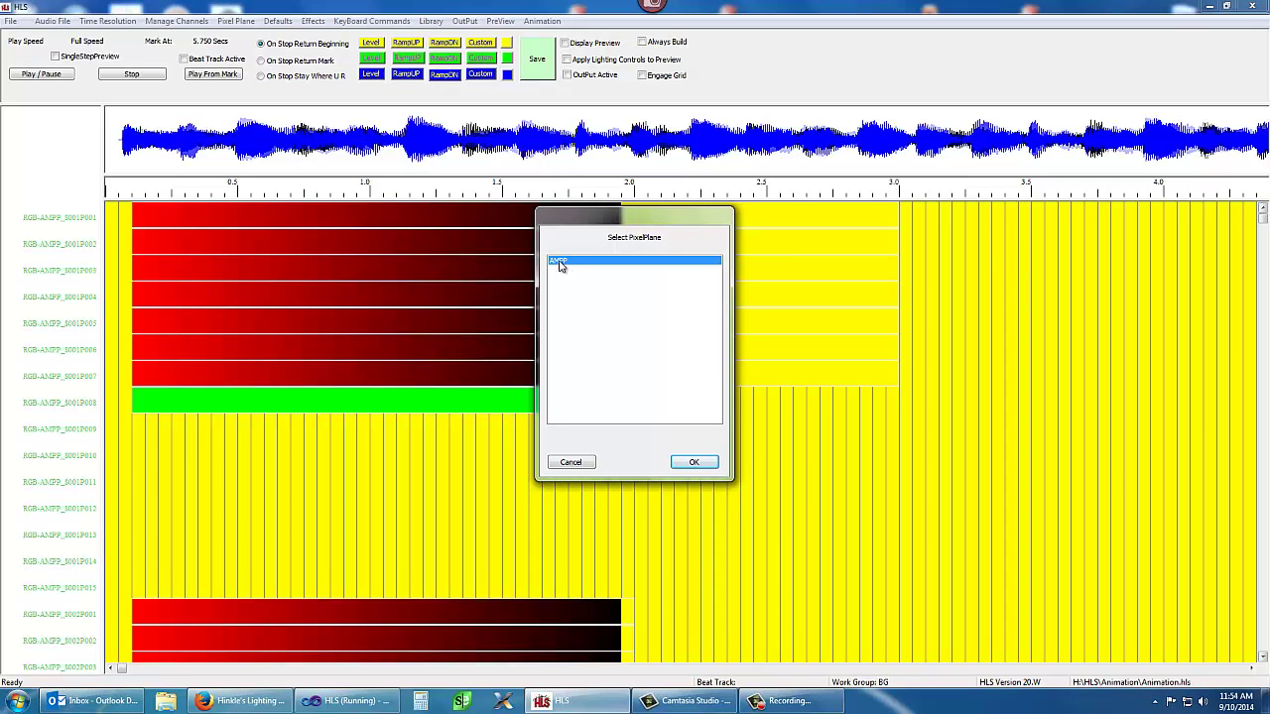
{"action": "left_click", "coordinate": [695, 464]}
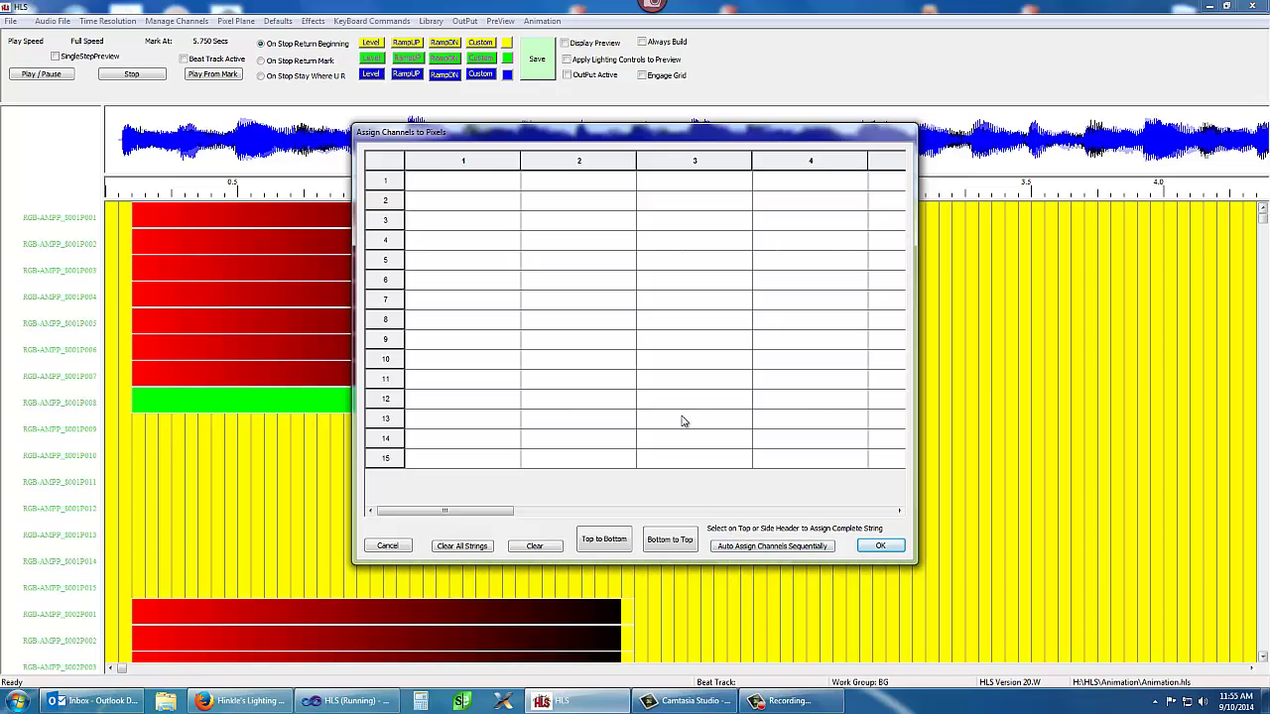
Dismiss the missing-starting-channel warning, select row 1 as the starting string, and rerun Auto Assign Sequentially.
{"action": "left_click", "coordinate": [751, 547]}
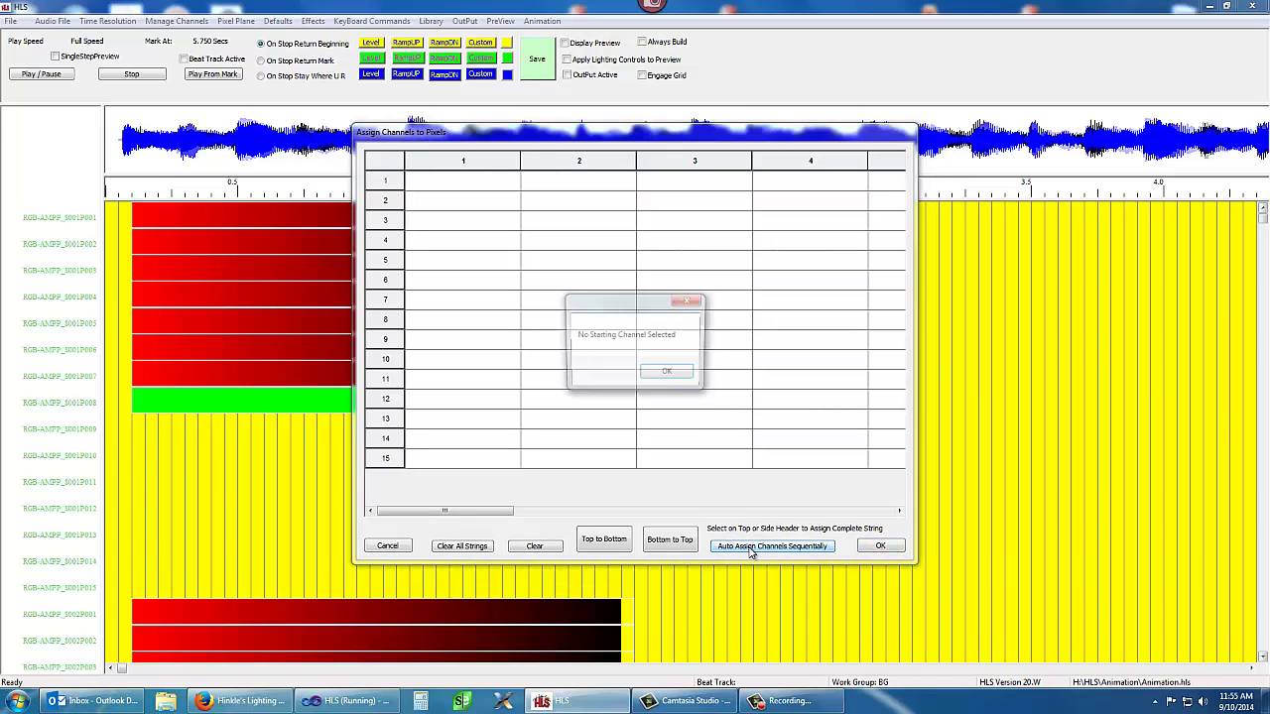
{"action": "left_click", "coordinate": [683, 374]}
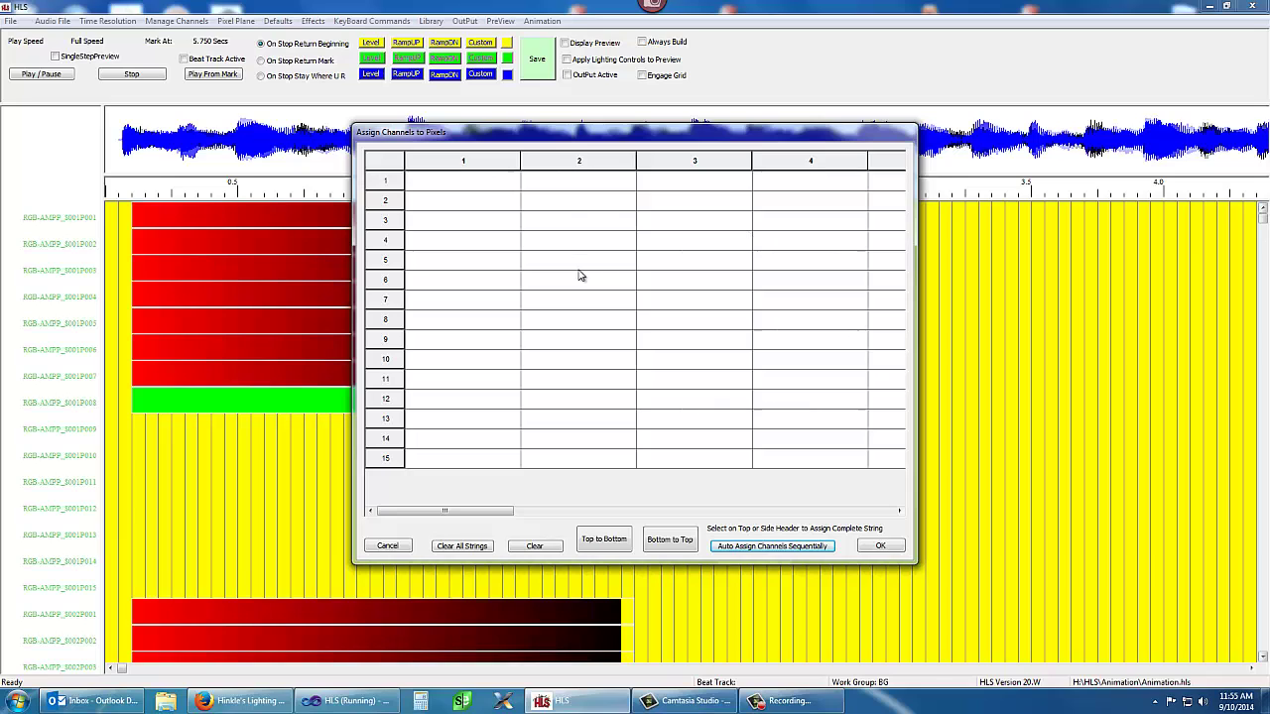
{"action": "left_click", "coordinate": [462, 162]}
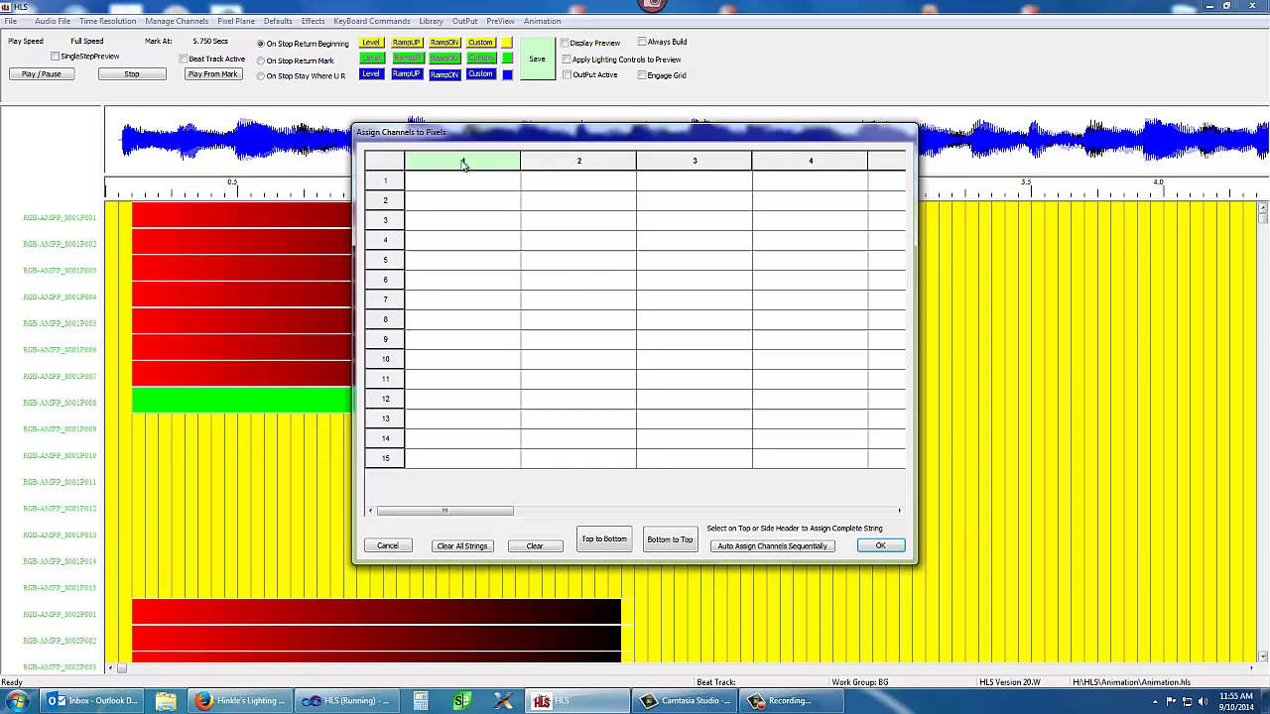
{"action": "left_click", "coordinate": [387, 182]}
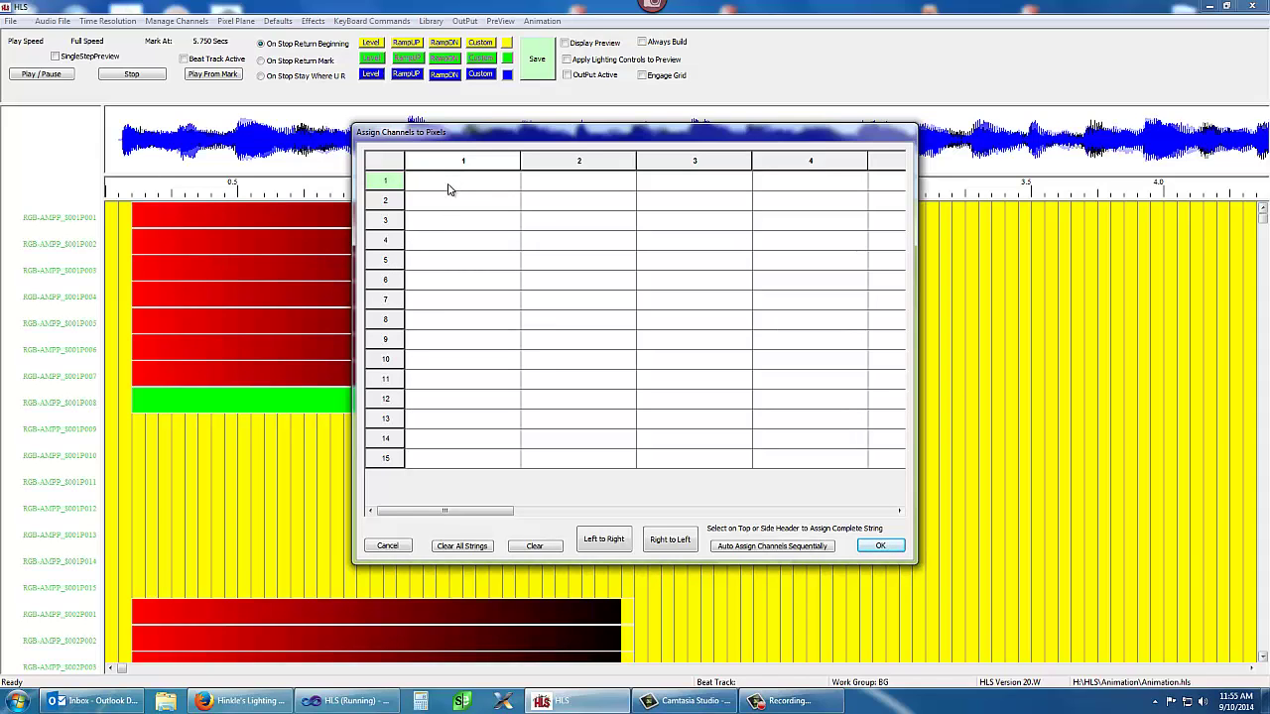
{"action": "left_click", "coordinate": [784, 548]}
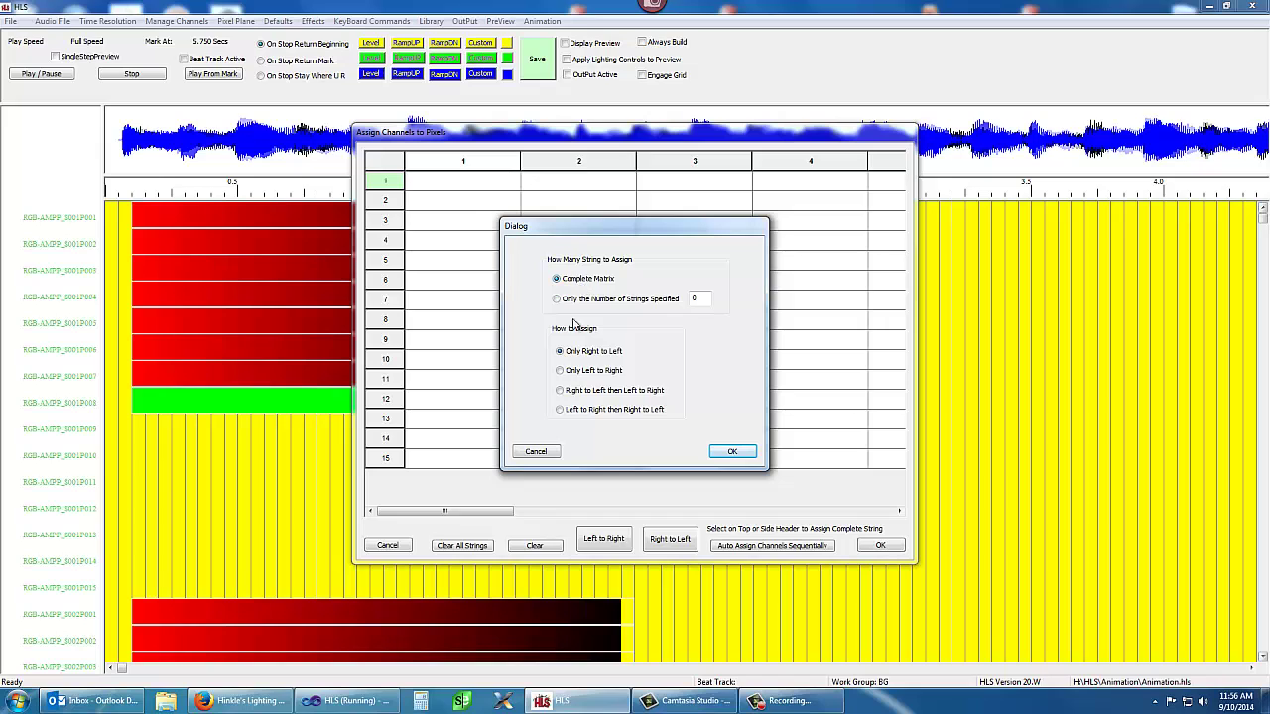
Auto-fill all 15 strings from AMPP_S001P001, alternating direction each row, then scroll to check columns.
{"action": "left_click", "coordinate": [560, 410]}
{"action": "left_click", "coordinate": [732, 451]}
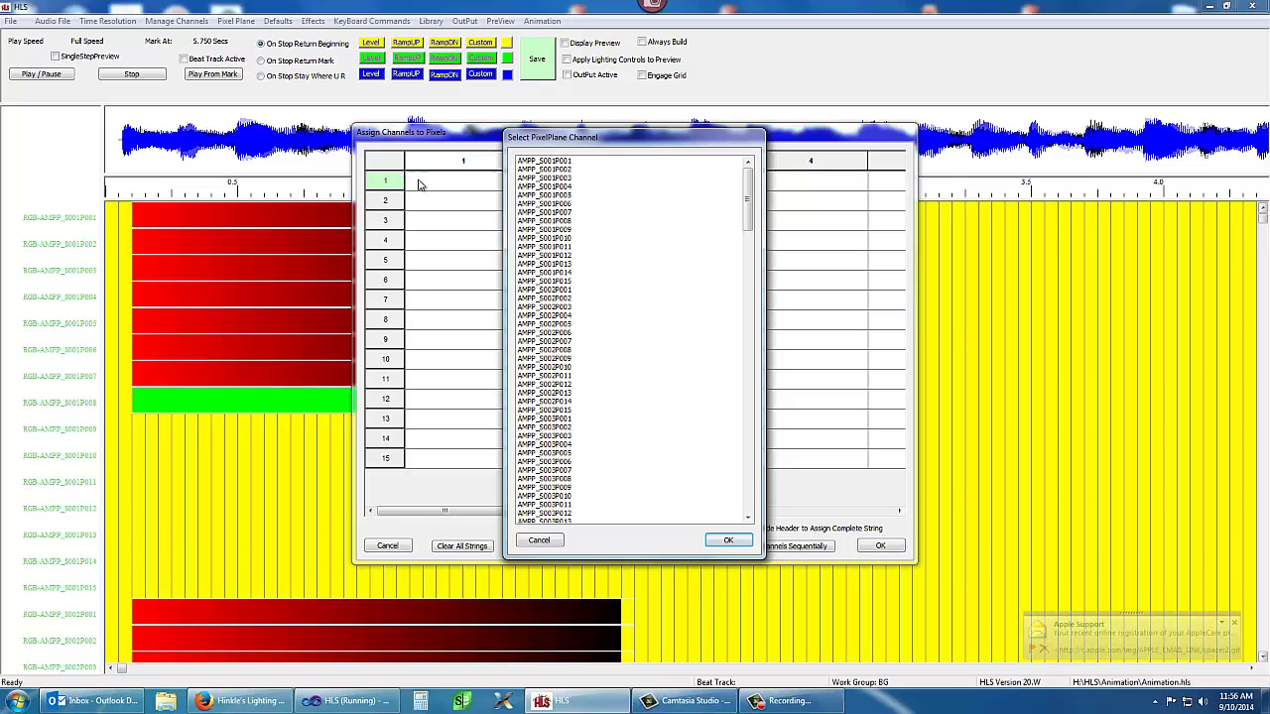
{"action": "left_click", "coordinate": [567, 160]}
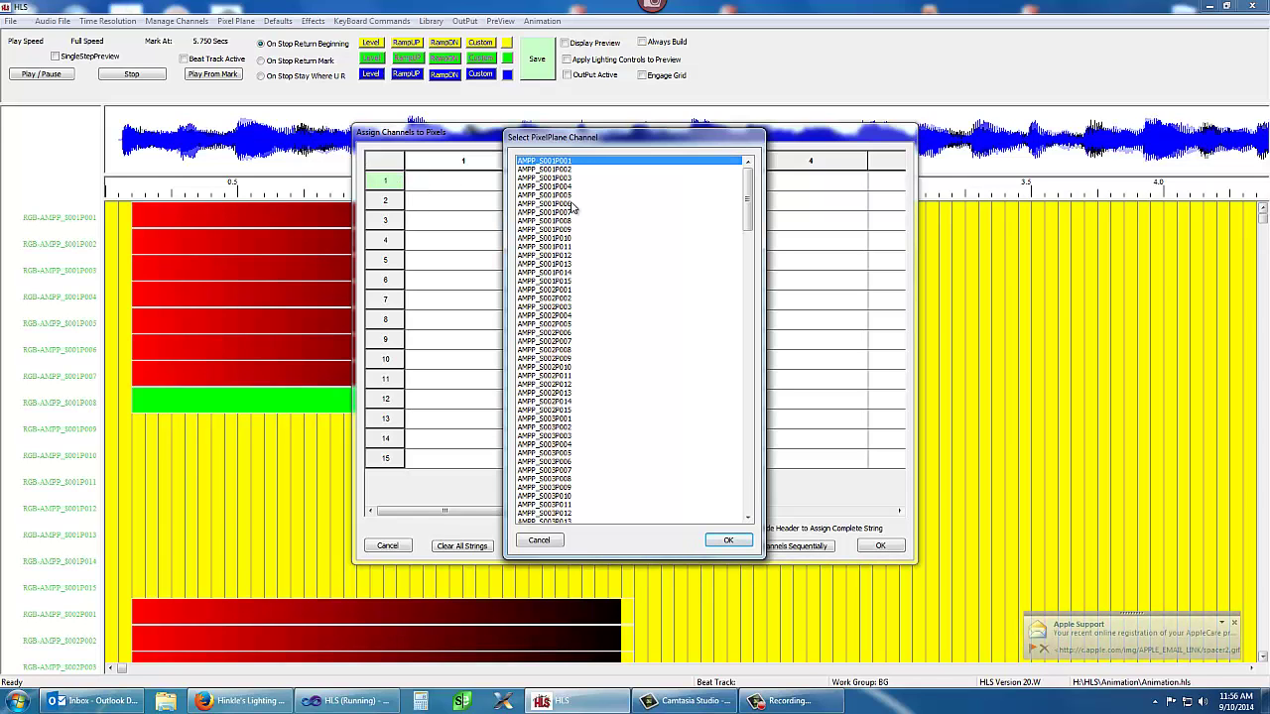
{"action": "left_click", "coordinate": [729, 542]}
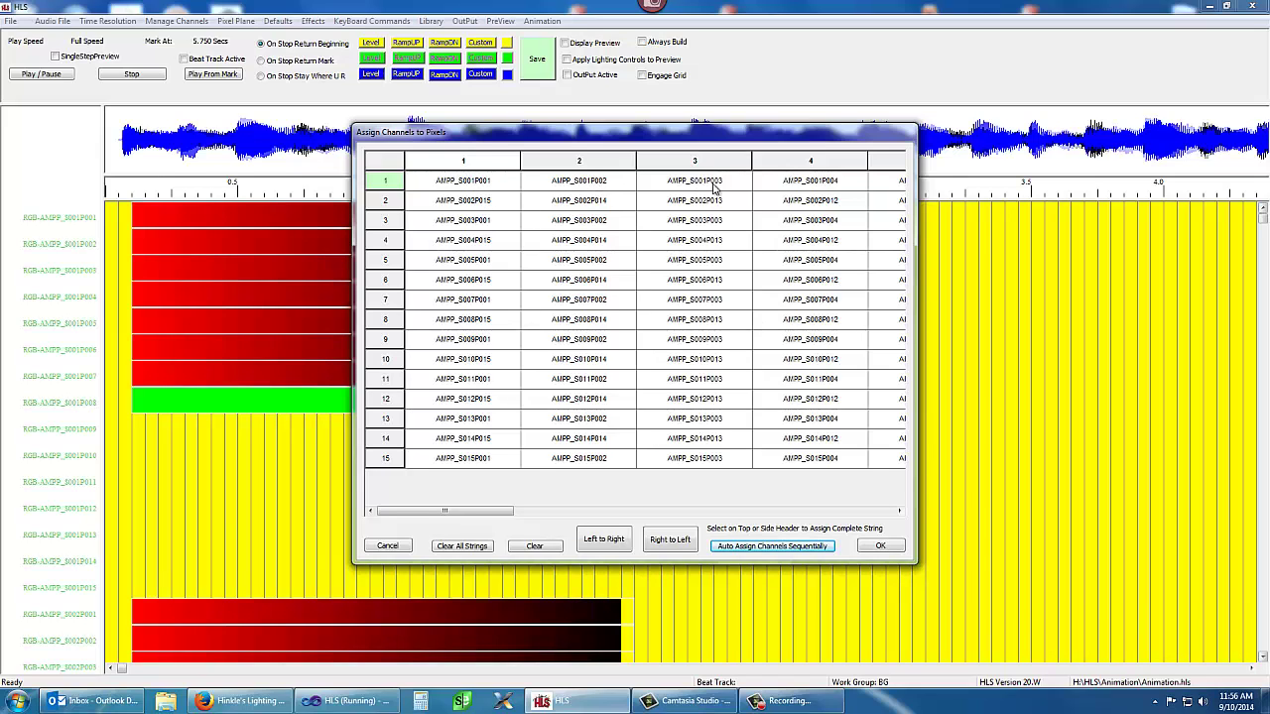
{"action": "left_click_drag", "start_coordinate": [518, 516], "coordinate": [905, 524]}
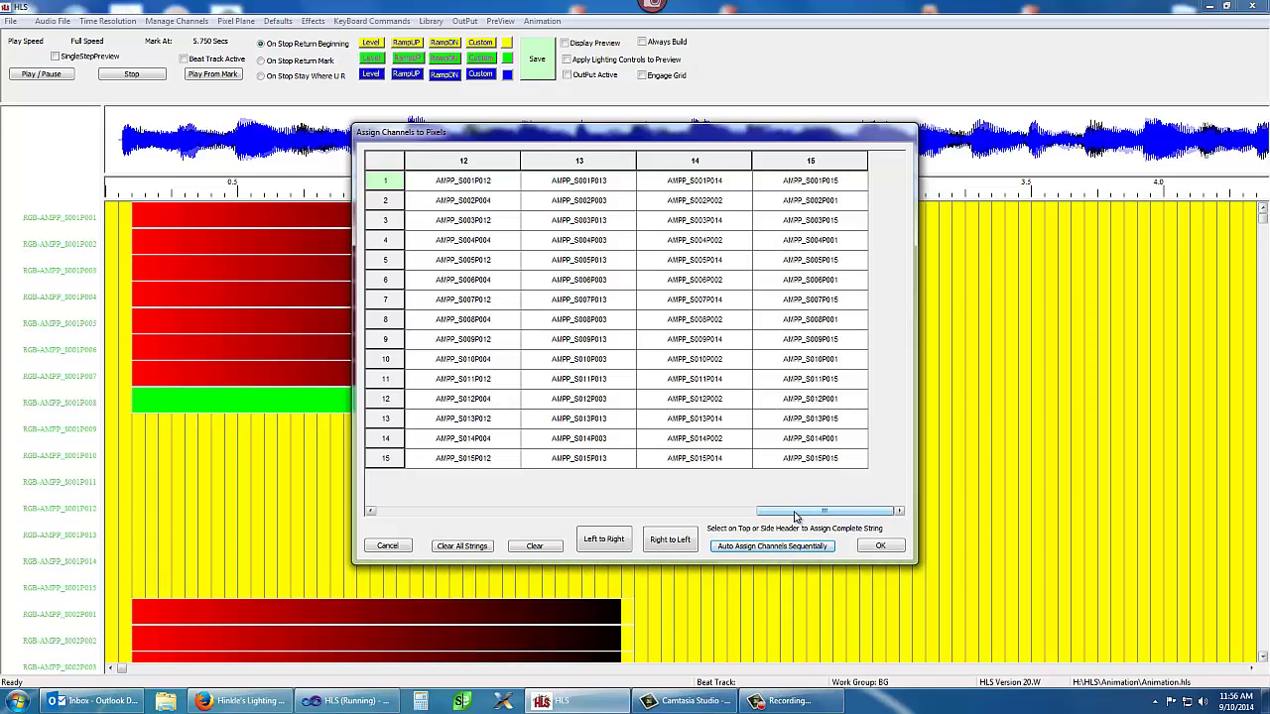
{"action": "left_click_drag", "start_coordinate": [799, 514], "coordinate": [401, 544]}
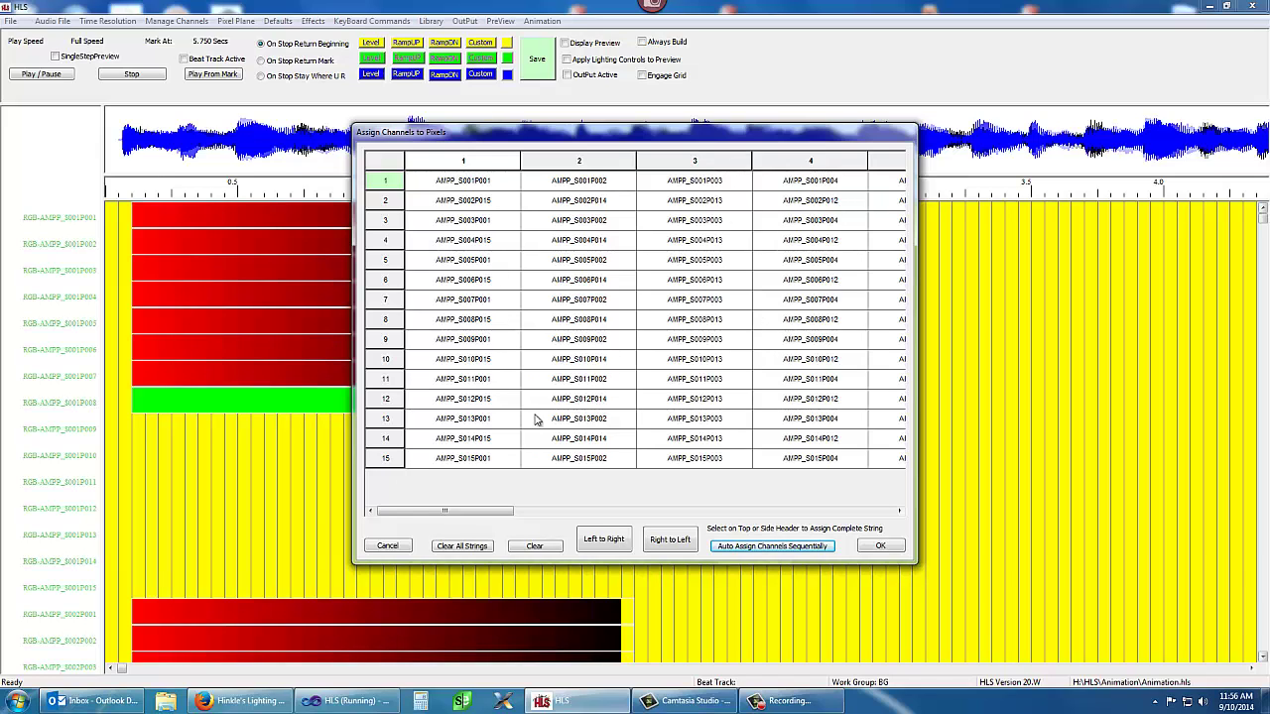
Clear all strings, try column headers 1–4, and settle on row 1 as the string.
{"action": "left_click", "coordinate": [475, 553]}
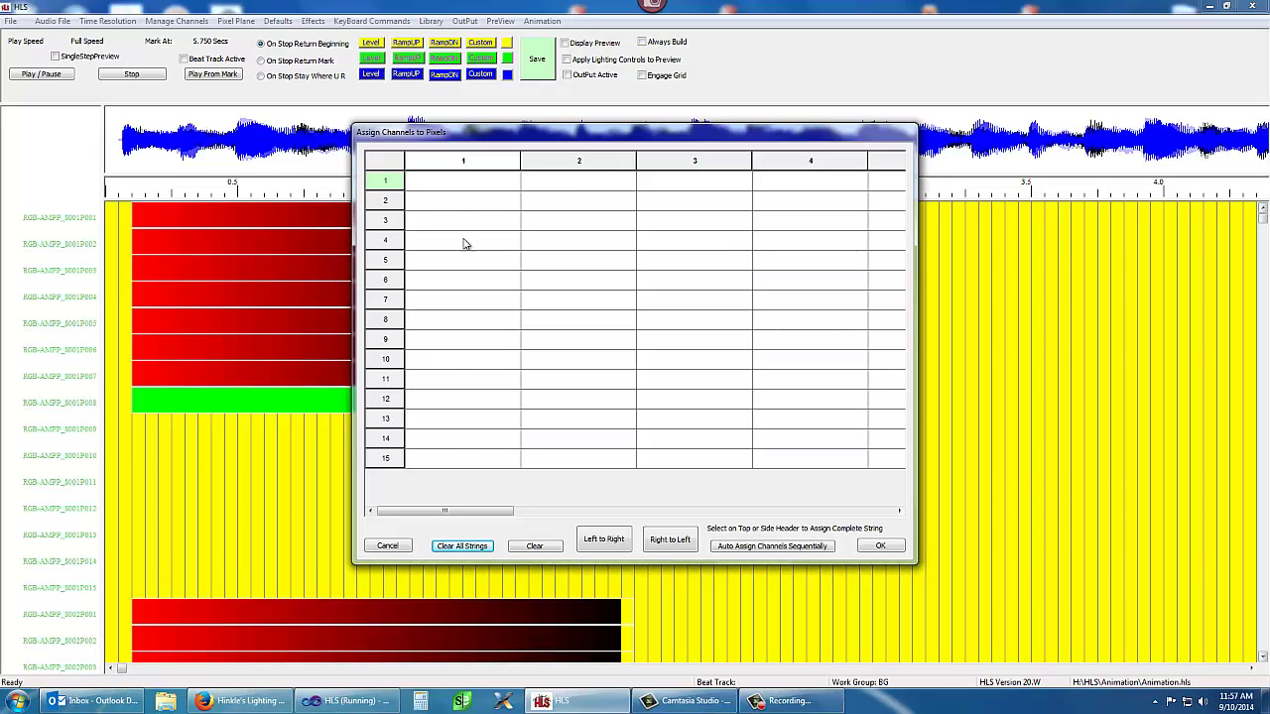
{"action": "left_click", "coordinate": [456, 163]}
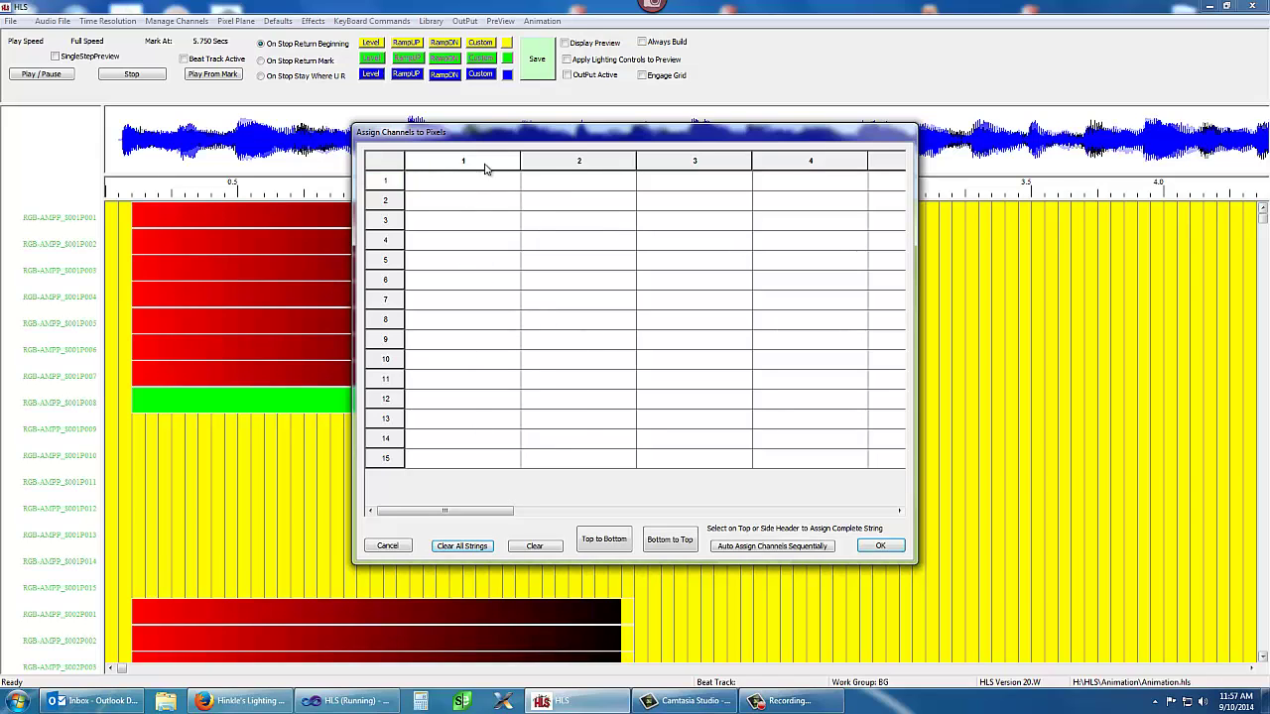
{"action": "left_click", "coordinate": [585, 165]}
{"action": "left_click", "coordinate": [695, 168]}
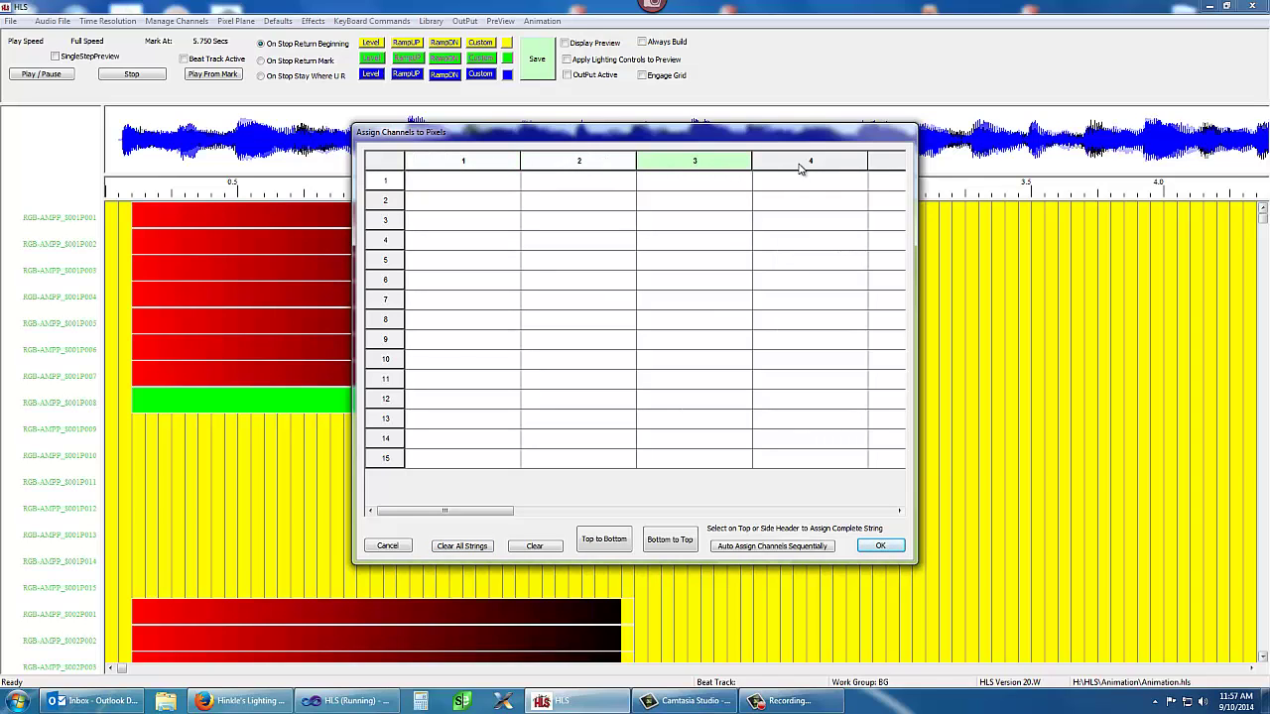
{"action": "left_click", "coordinate": [802, 166]}
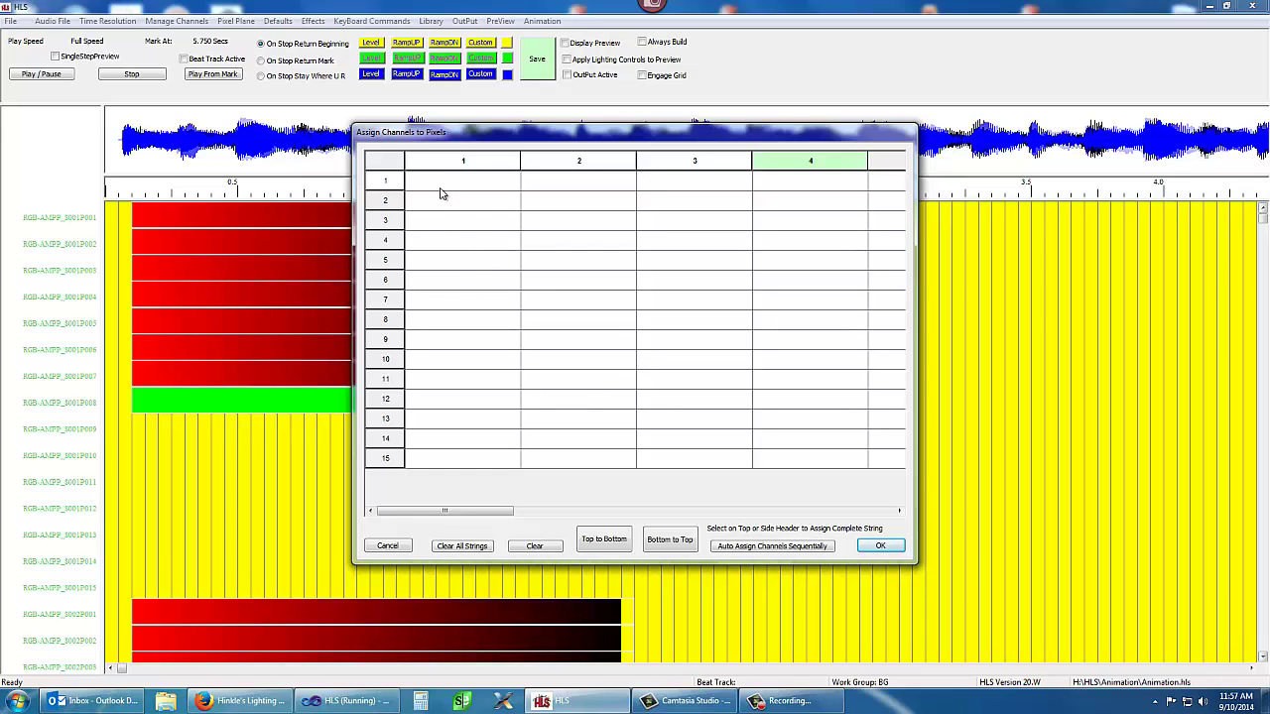
{"action": "left_click", "coordinate": [385, 185]}
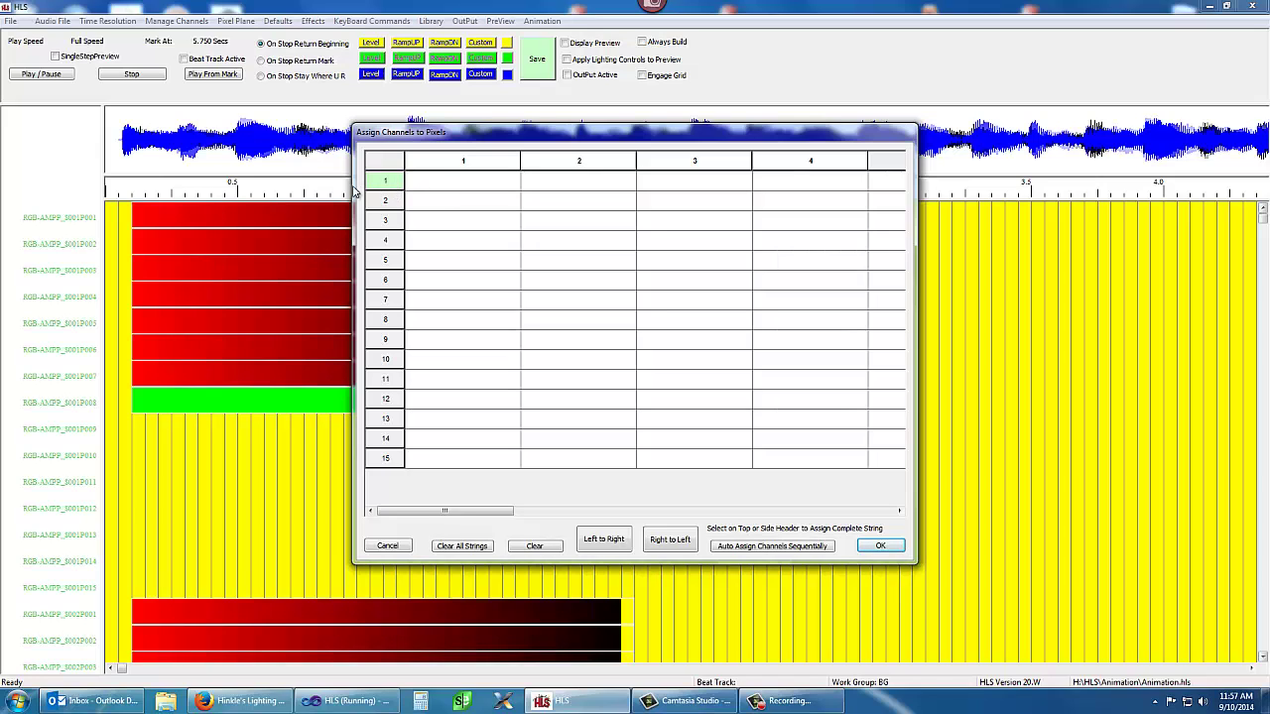
Fill row 1 left to right starting at AMPP_S001P001.
{"action": "left_click", "coordinate": [609, 546]}
{"action": "left_click", "coordinate": [608, 542]}
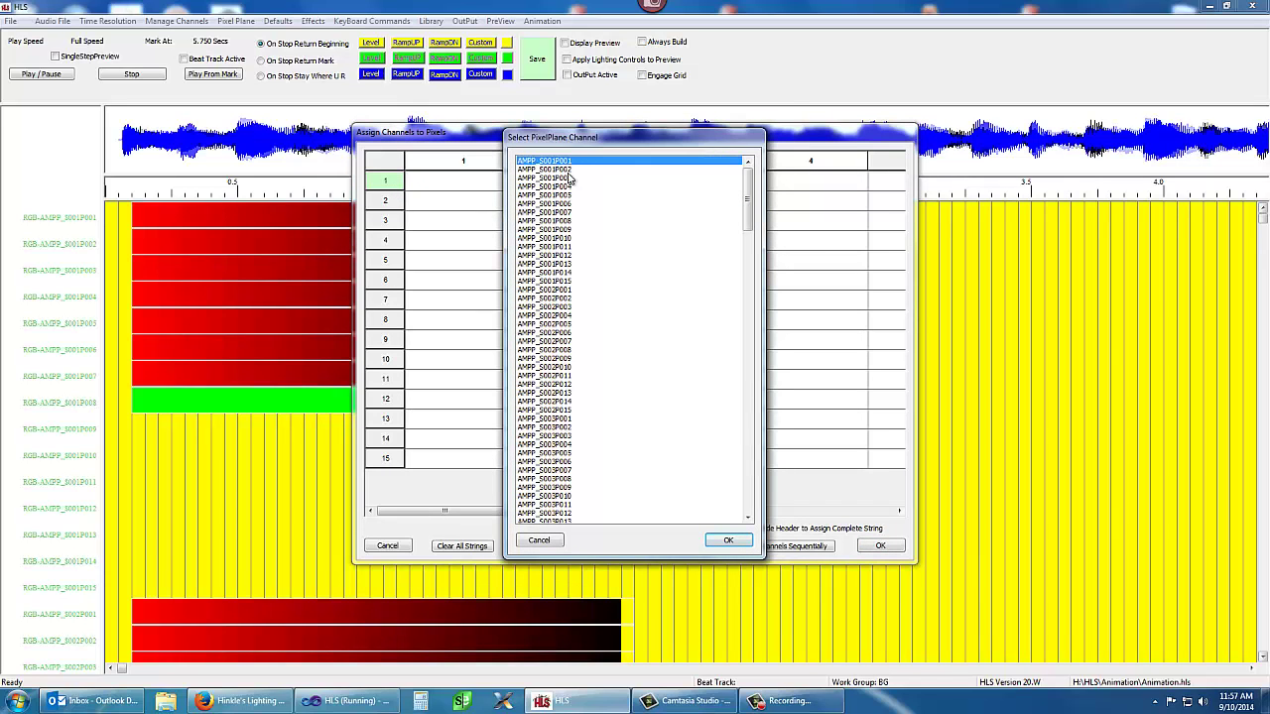
{"action": "left_click", "coordinate": [730, 542]}
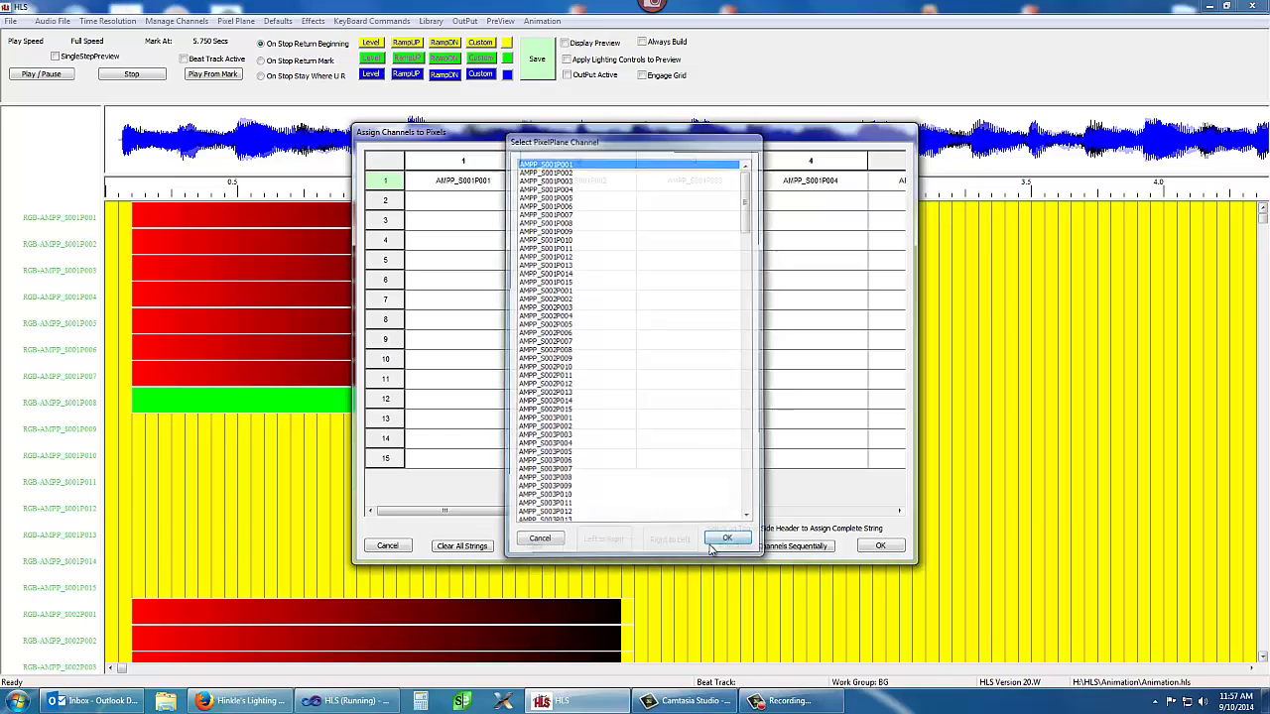
Fill row 2 left to right starting at AMPP_S002P001.
{"action": "left_click", "coordinate": [396, 202]}
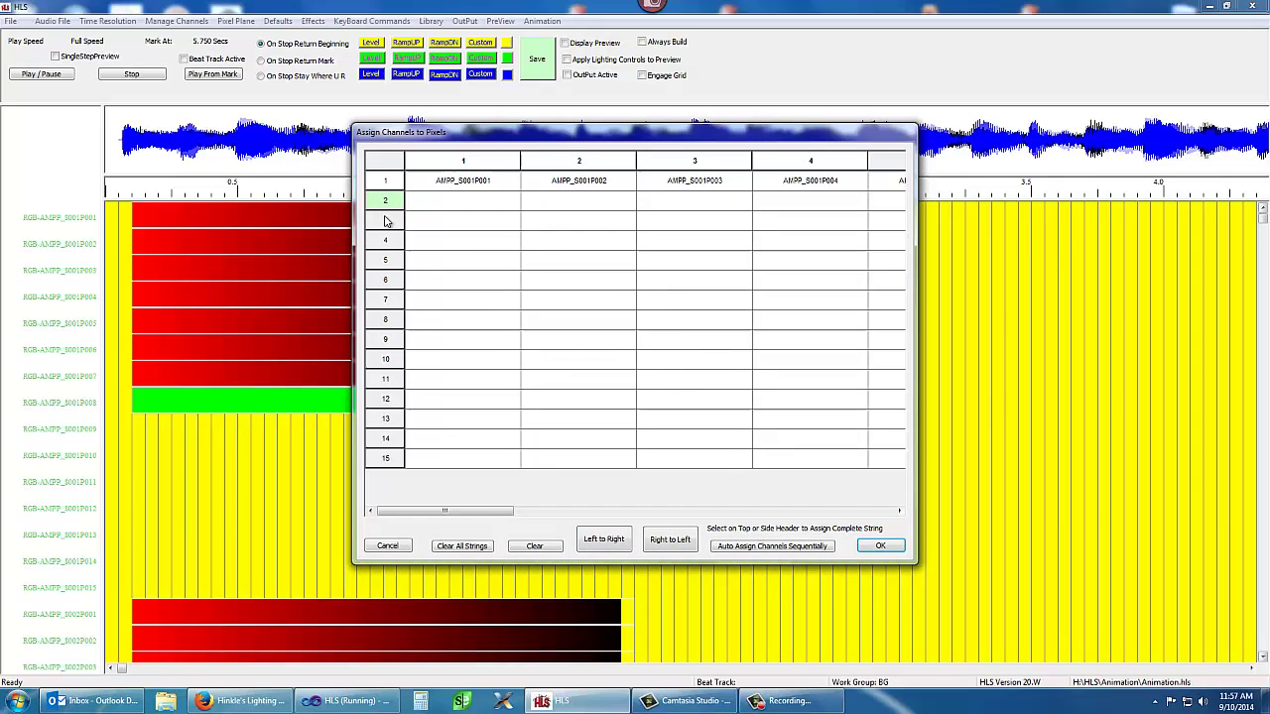
{"action": "left_click", "coordinate": [606, 539]}
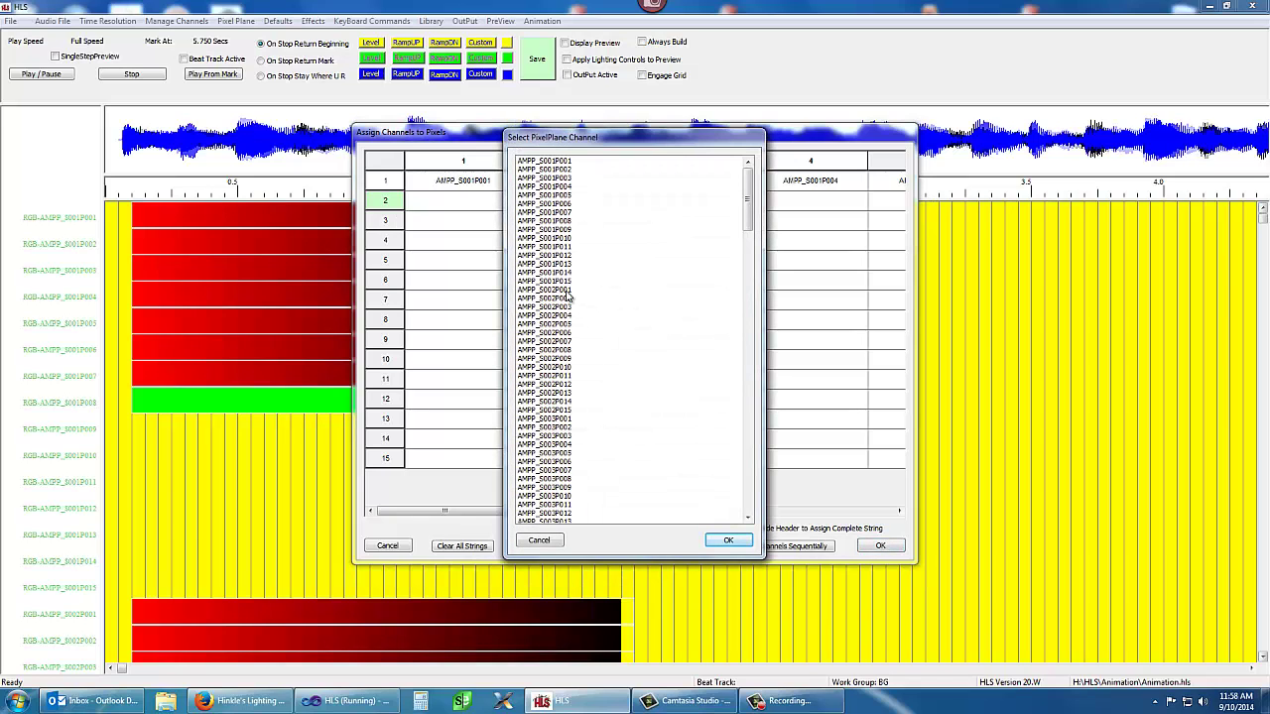
{"action": "left_click", "coordinate": [568, 290]}
{"action": "left_click", "coordinate": [712, 543]}
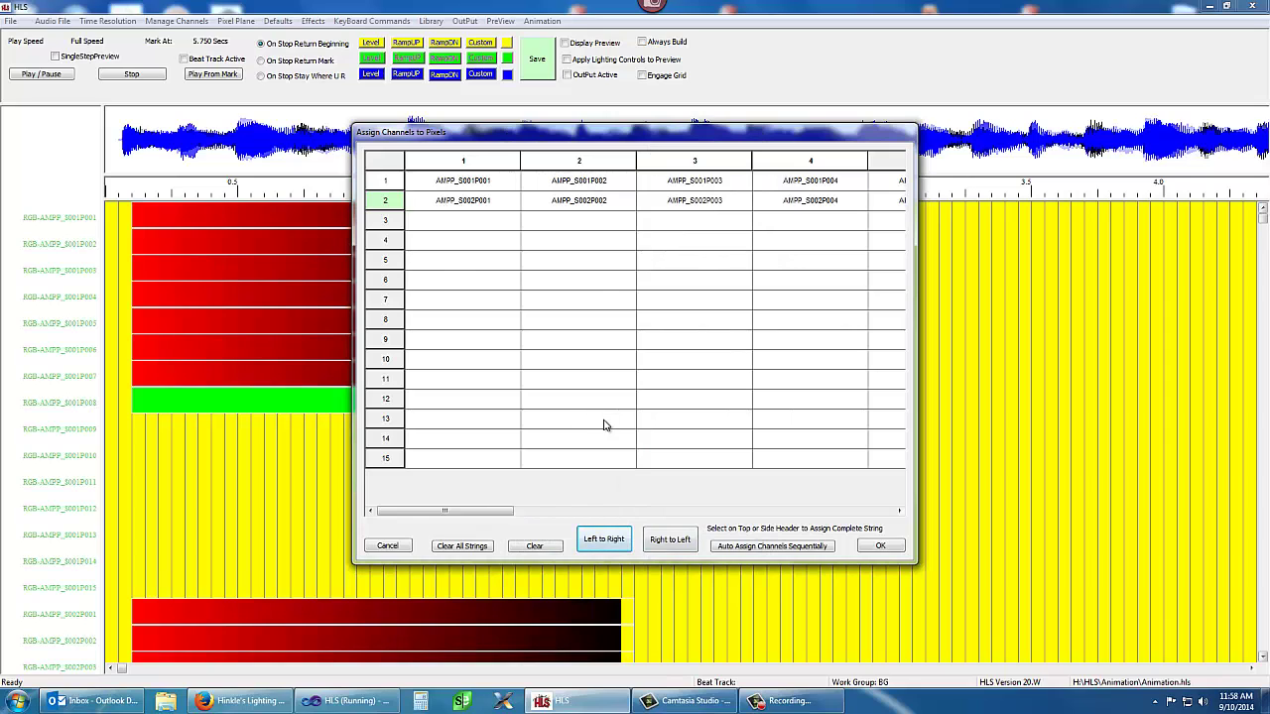
Clear all strings and fill row 1 left to right from AMPP_S001P001.
{"action": "left_click", "coordinate": [463, 547]}
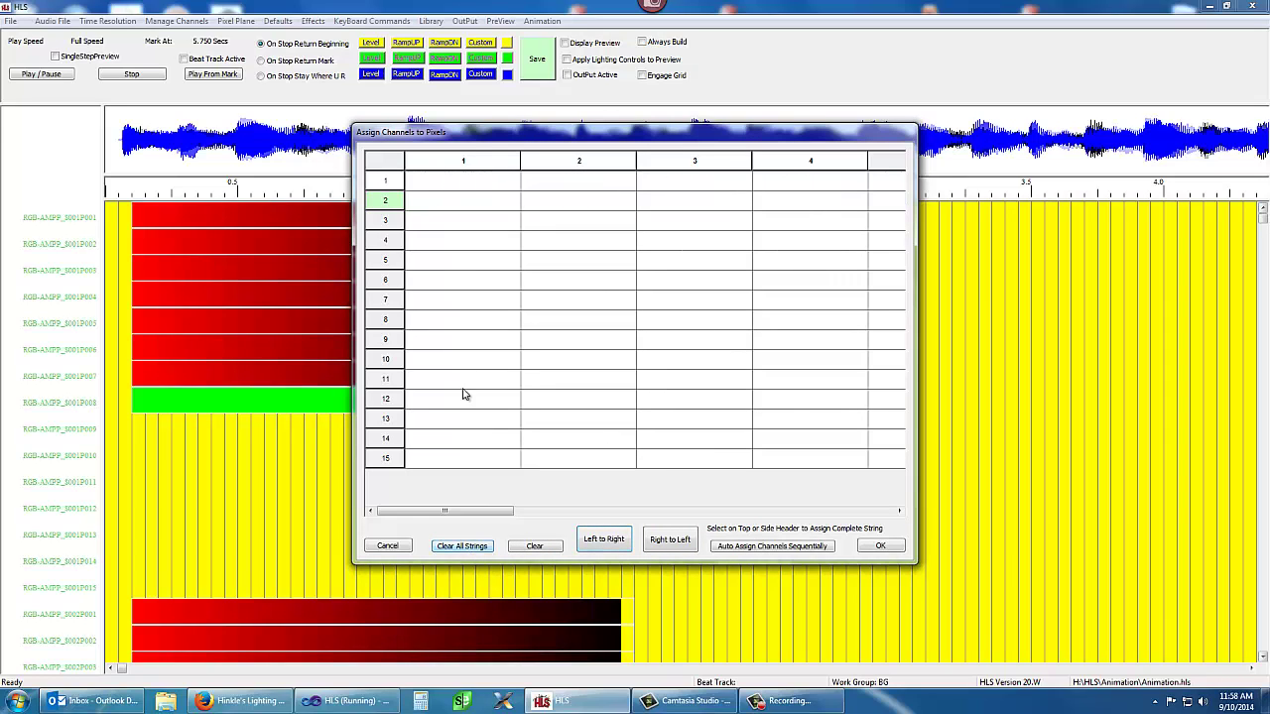
{"action": "left_click", "coordinate": [395, 184]}
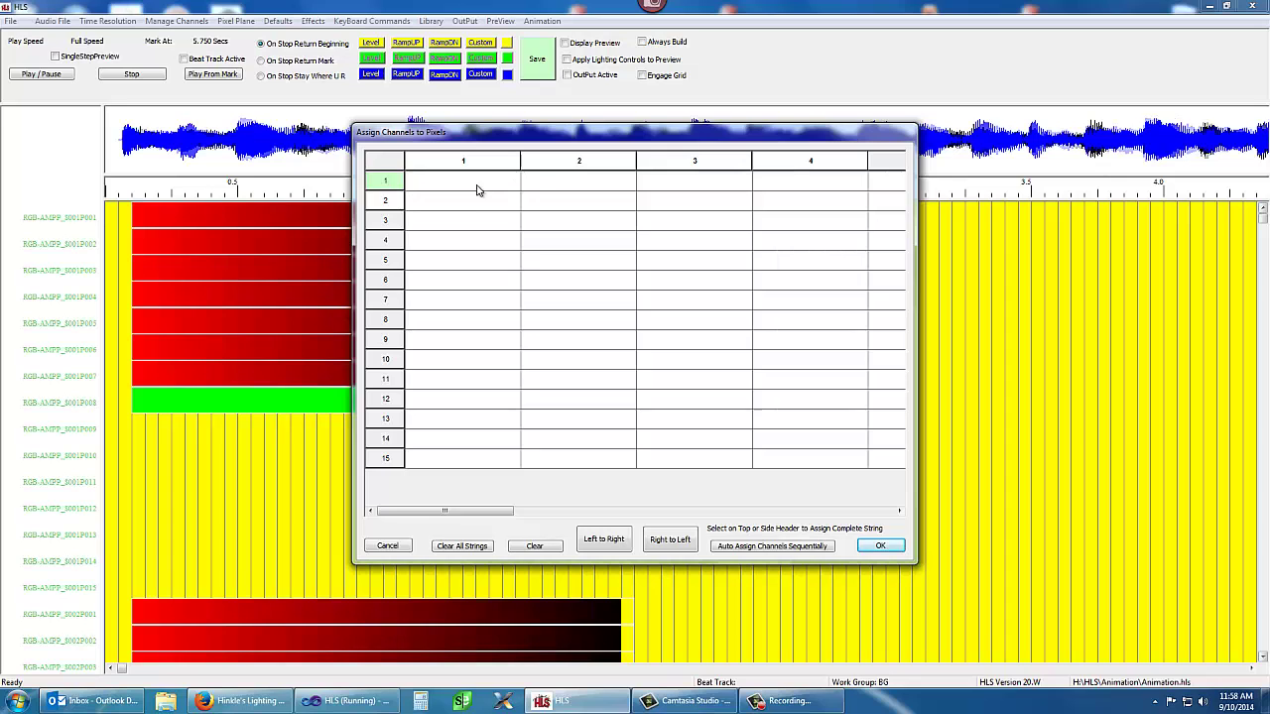
{"action": "left_click", "coordinate": [601, 541]}
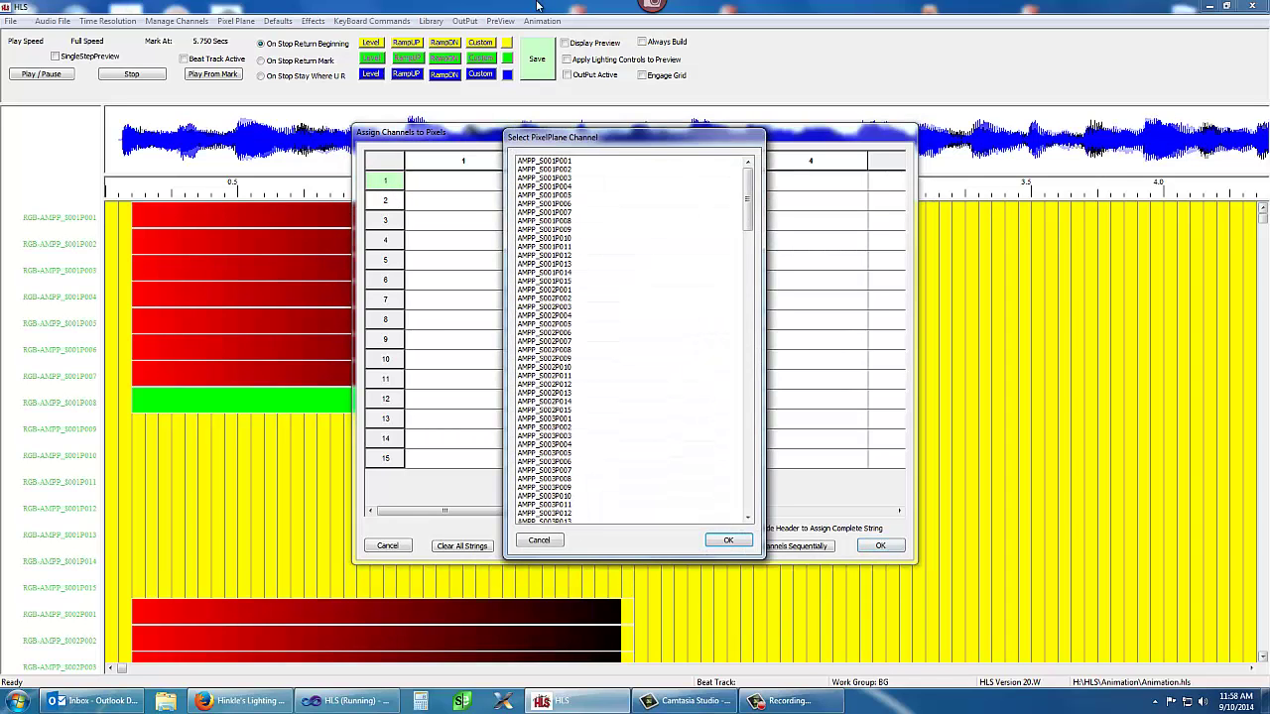
{"action": "left_click", "coordinate": [564, 163]}
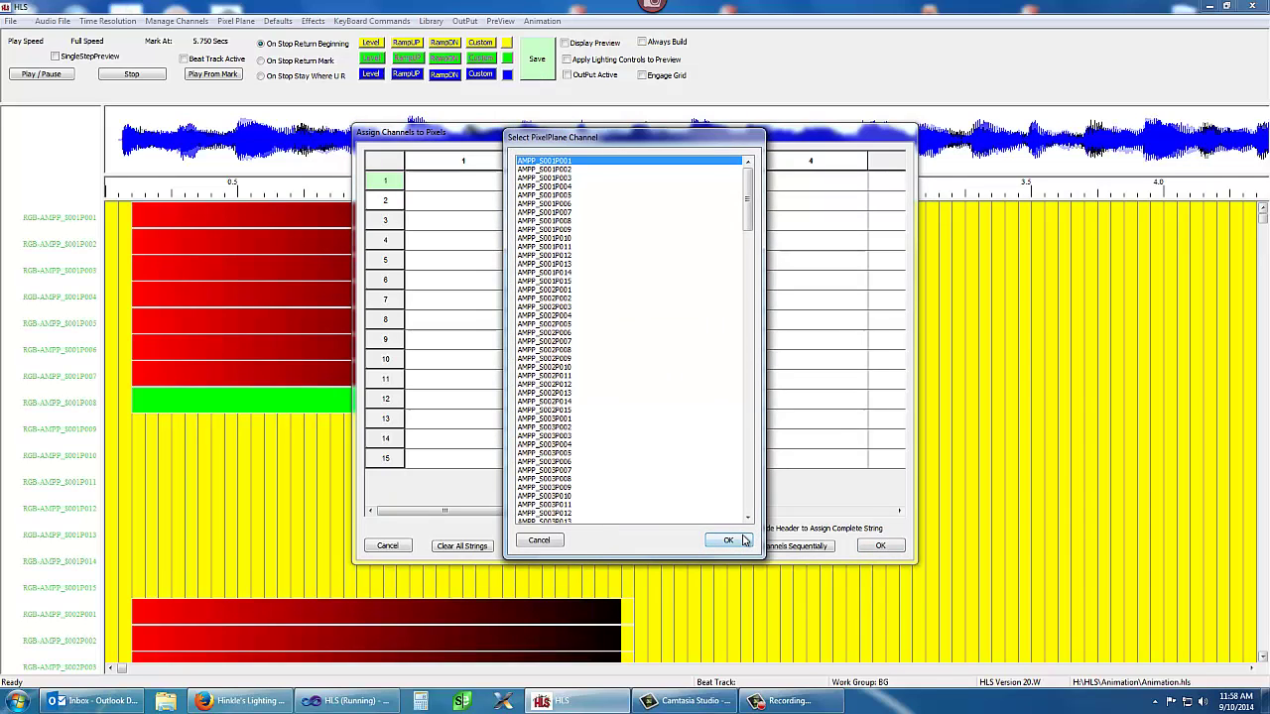
{"action": "left_click", "coordinate": [728, 541]}
Fill row 2 right to left from AMPP_S002P001, then set direction back to left to right.
{"action": "left_click", "coordinate": [387, 200]}
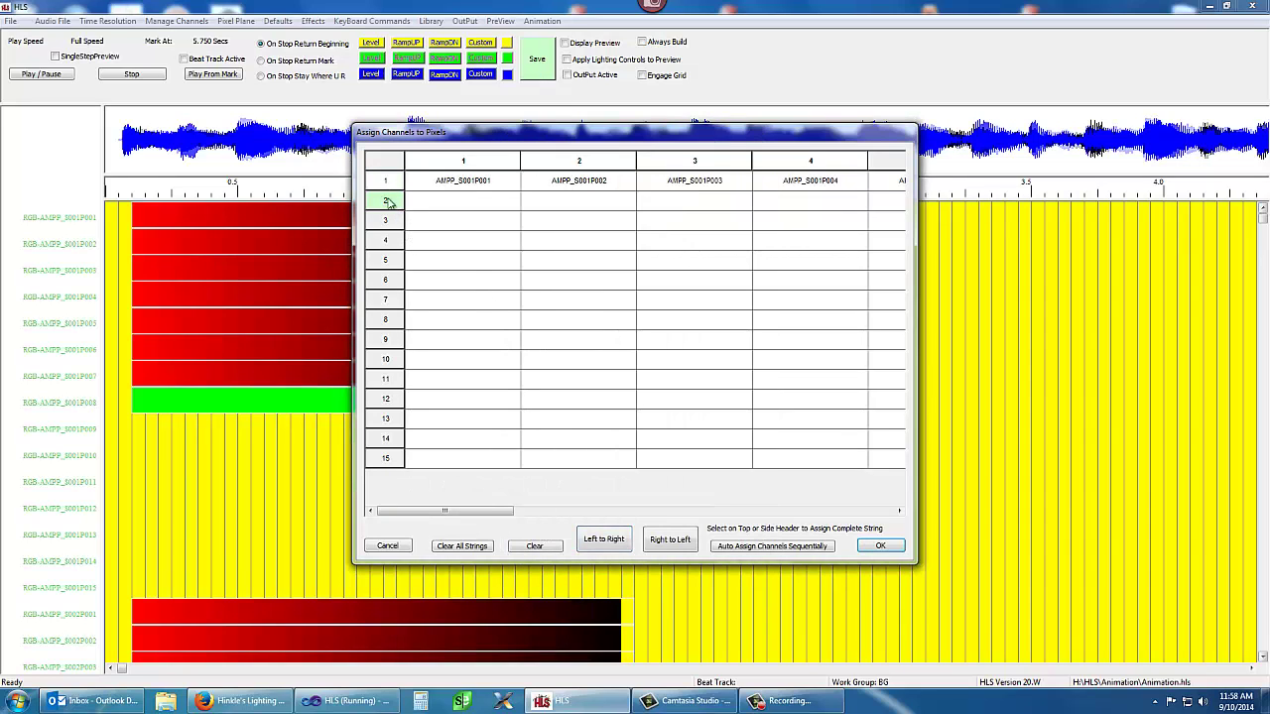
{"action": "left_click", "coordinate": [679, 542]}
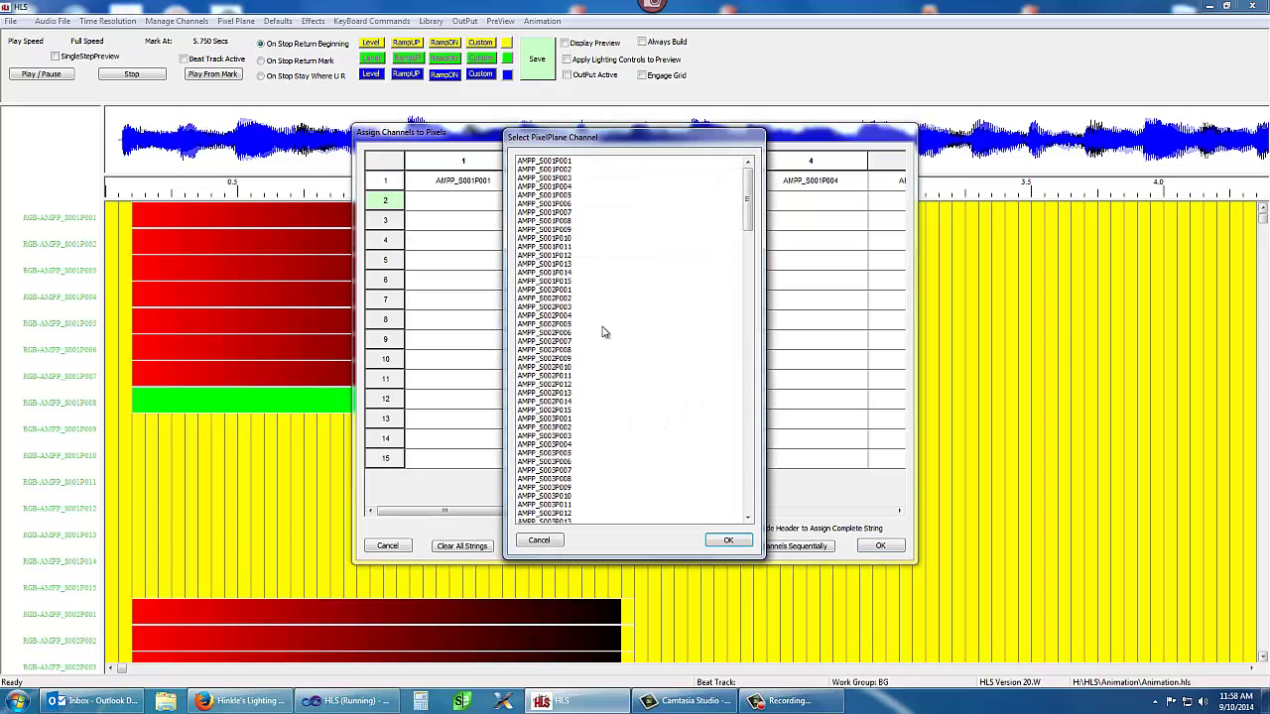
{"action": "left_click", "coordinate": [559, 290]}
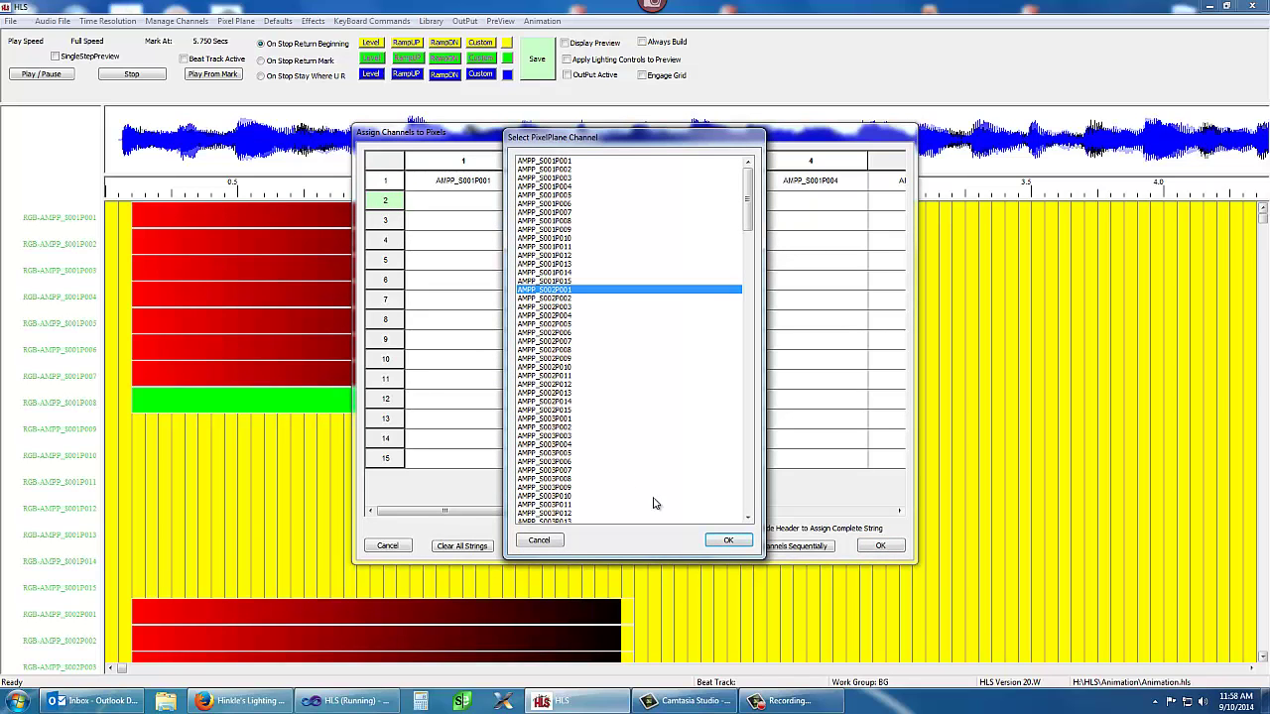
{"action": "left_click", "coordinate": [729, 542]}
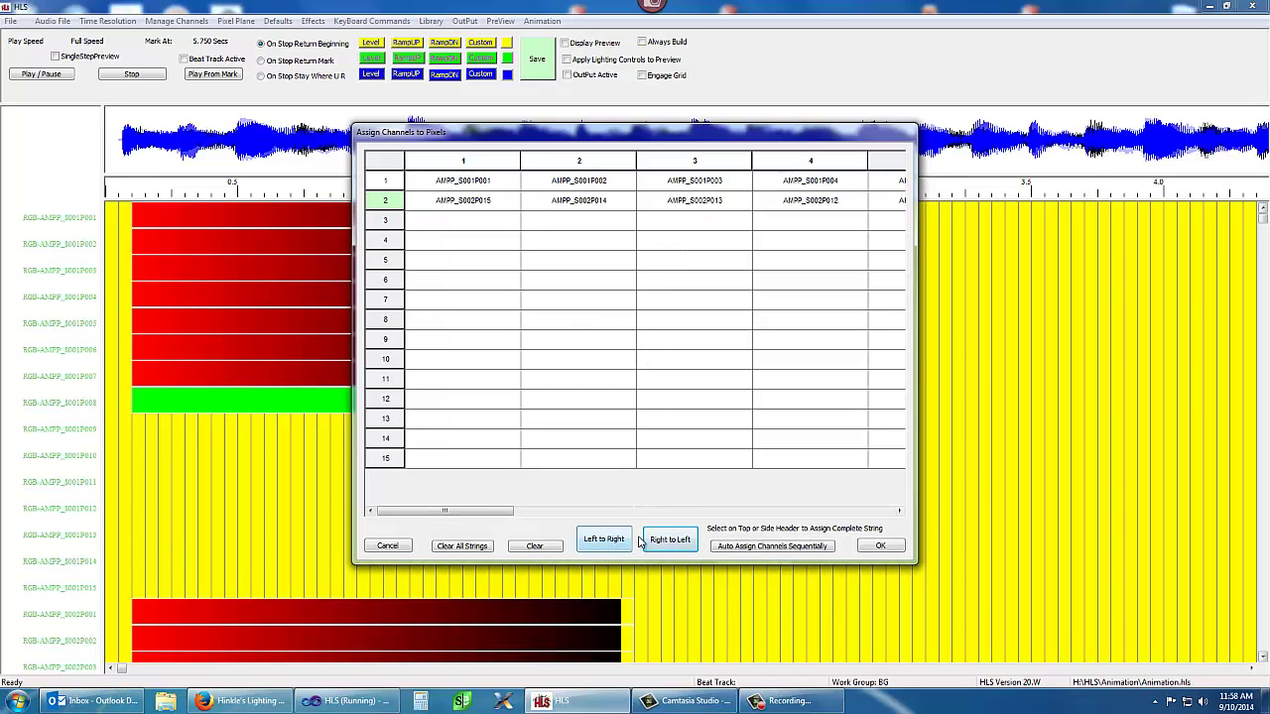
{"action": "left_click", "coordinate": [607, 542]}
Clear all strings and select row 7 as the target string.
{"action": "left_click", "coordinate": [461, 549]}
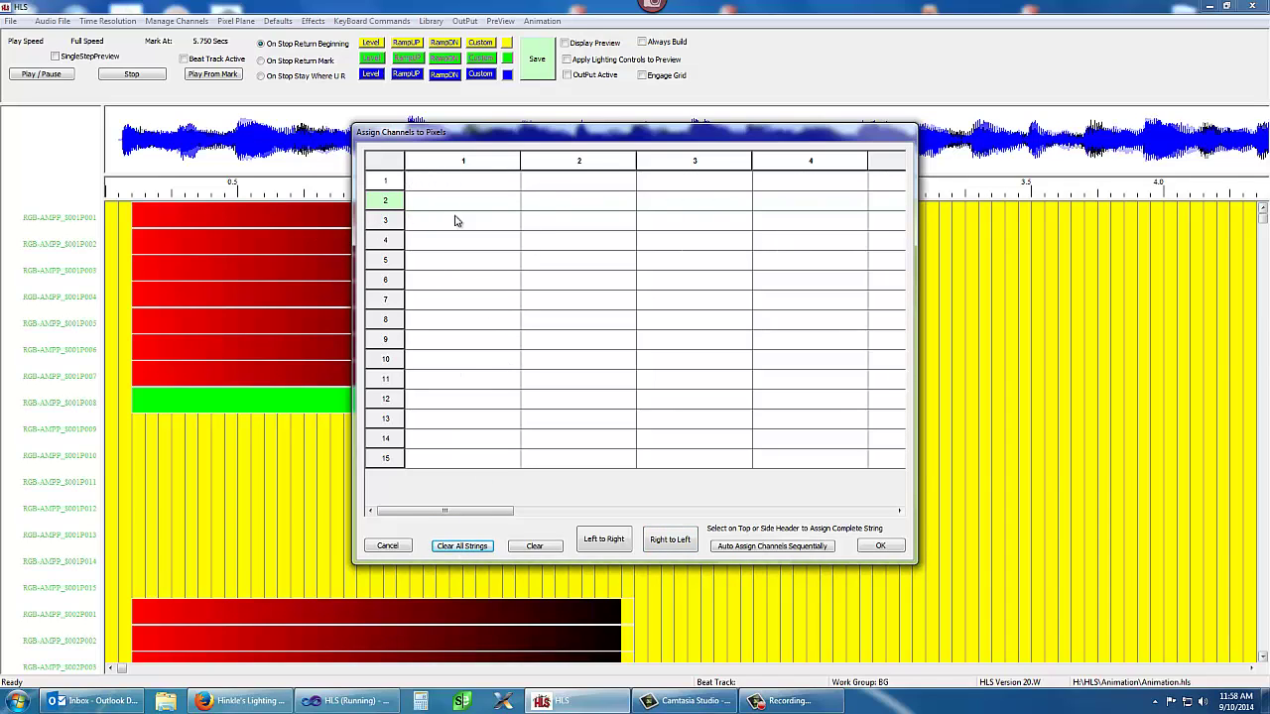
{"action": "left_click", "coordinate": [389, 182]}
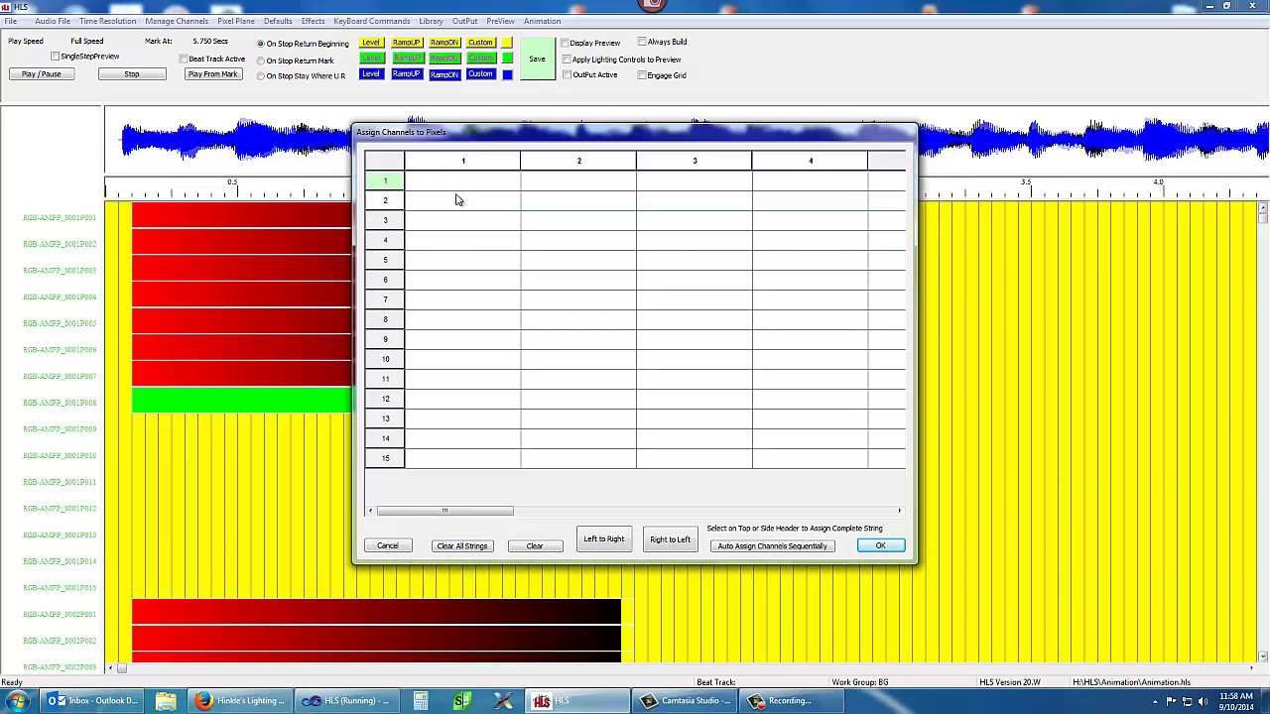
{"action": "left_click", "coordinate": [389, 302]}
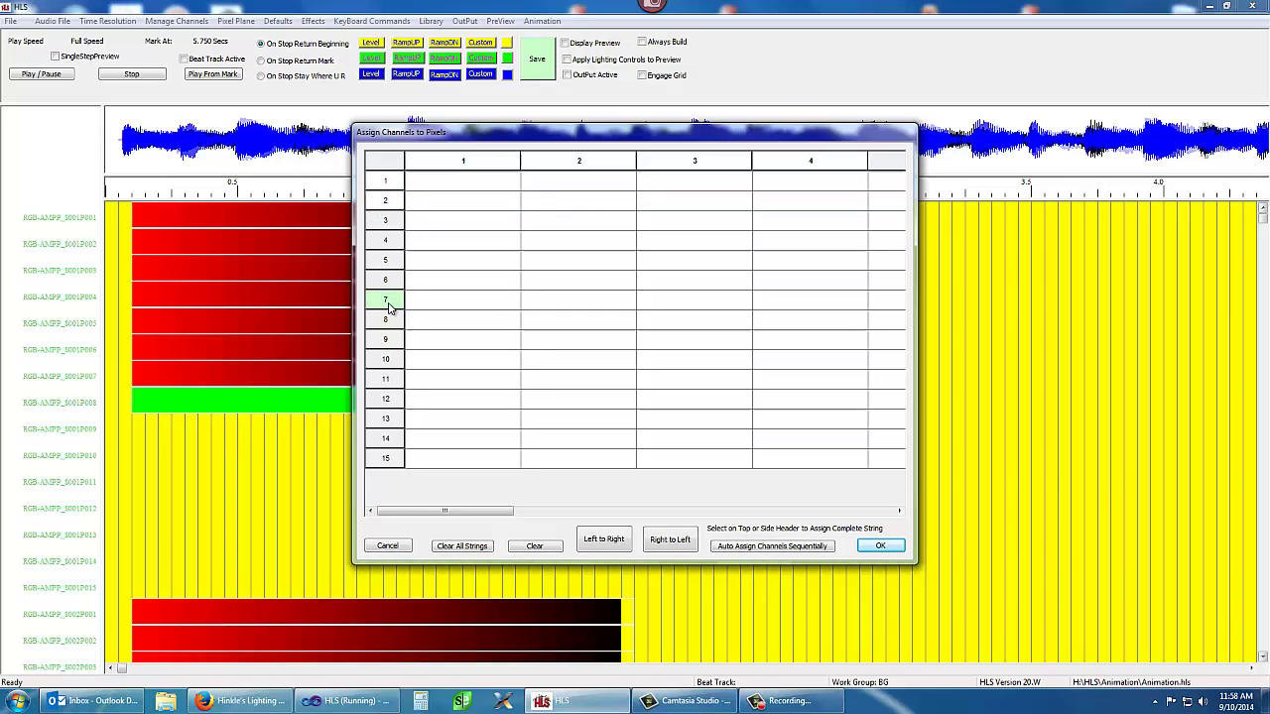
Place channels AMPP_S001P001 through AMPP_S001P012 into row 7 starting at column 3.
{"action": "left_click", "coordinate": [675, 308]}
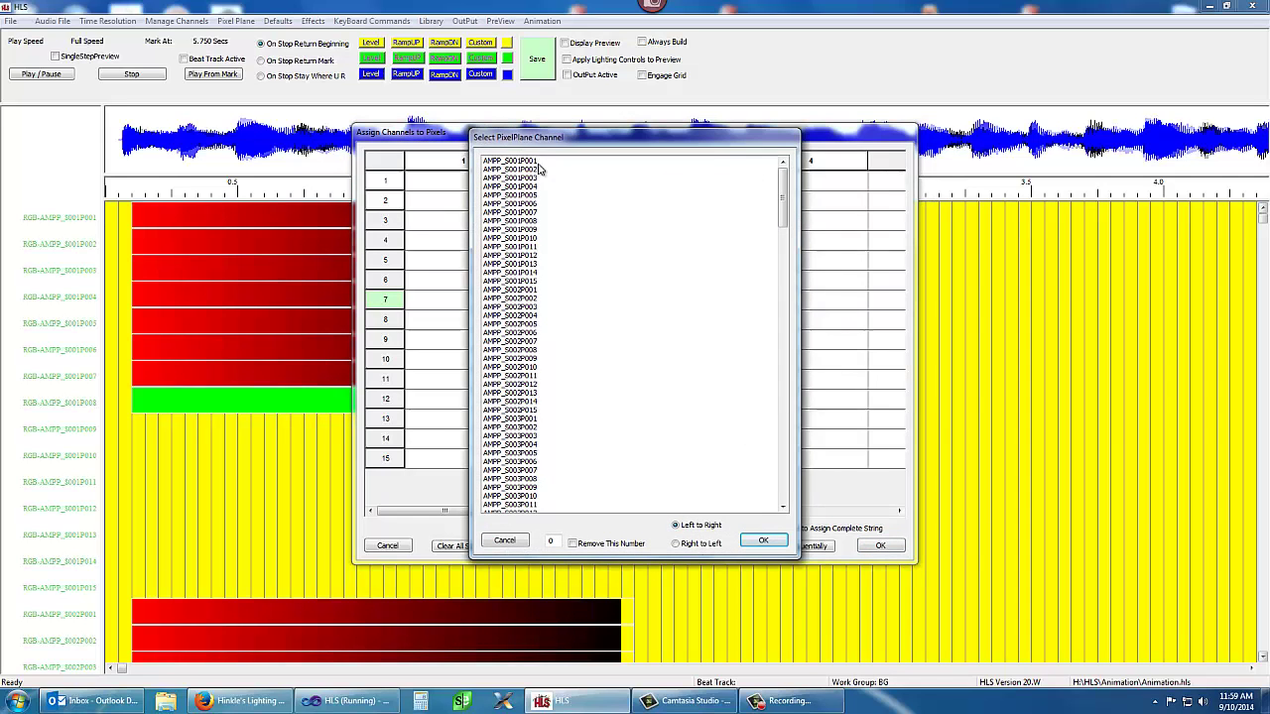
{"action": "left_click", "coordinate": [536, 162]}
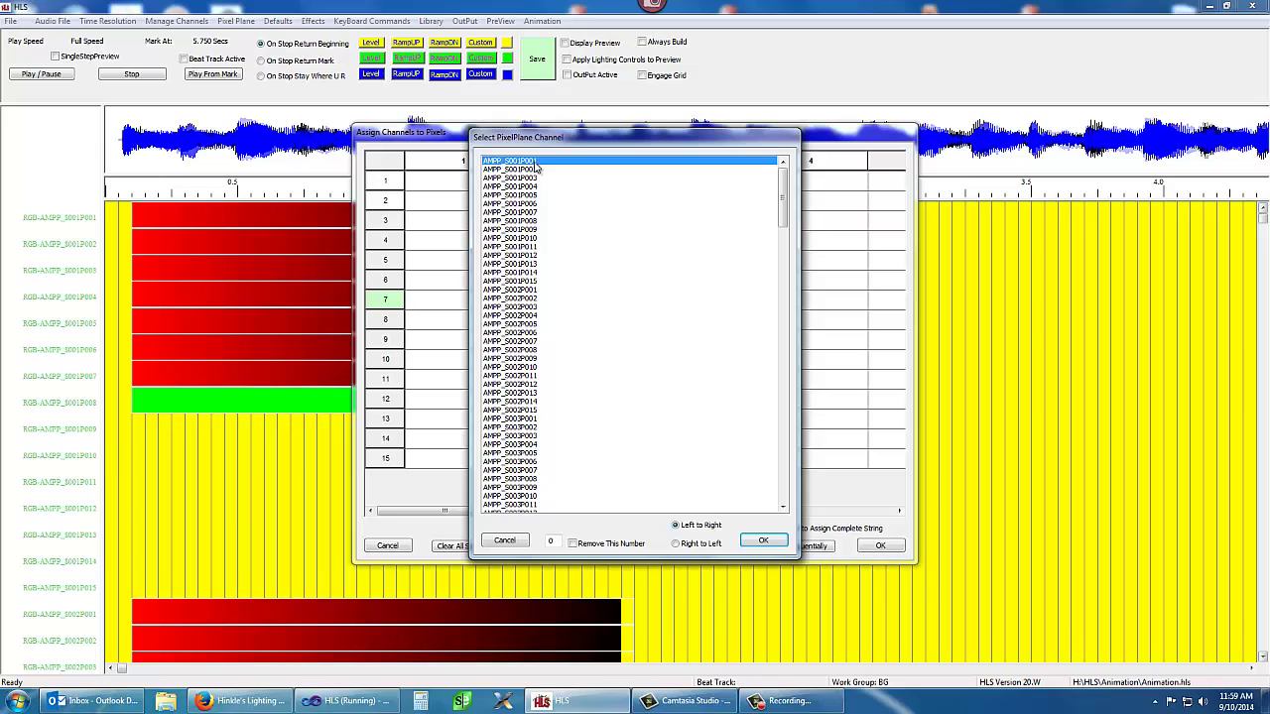
{"action": "left_click", "coordinate": [535, 257], "text": "shift"}
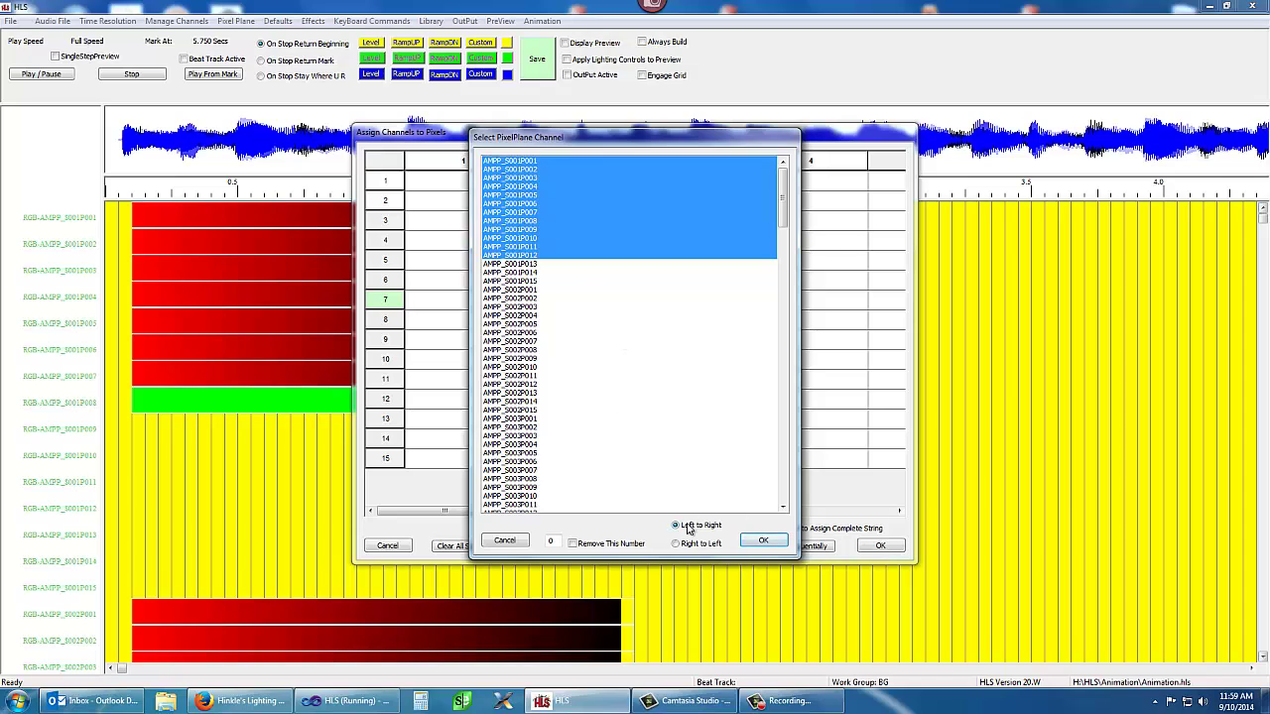
{"action": "left_click", "coordinate": [777, 547]}
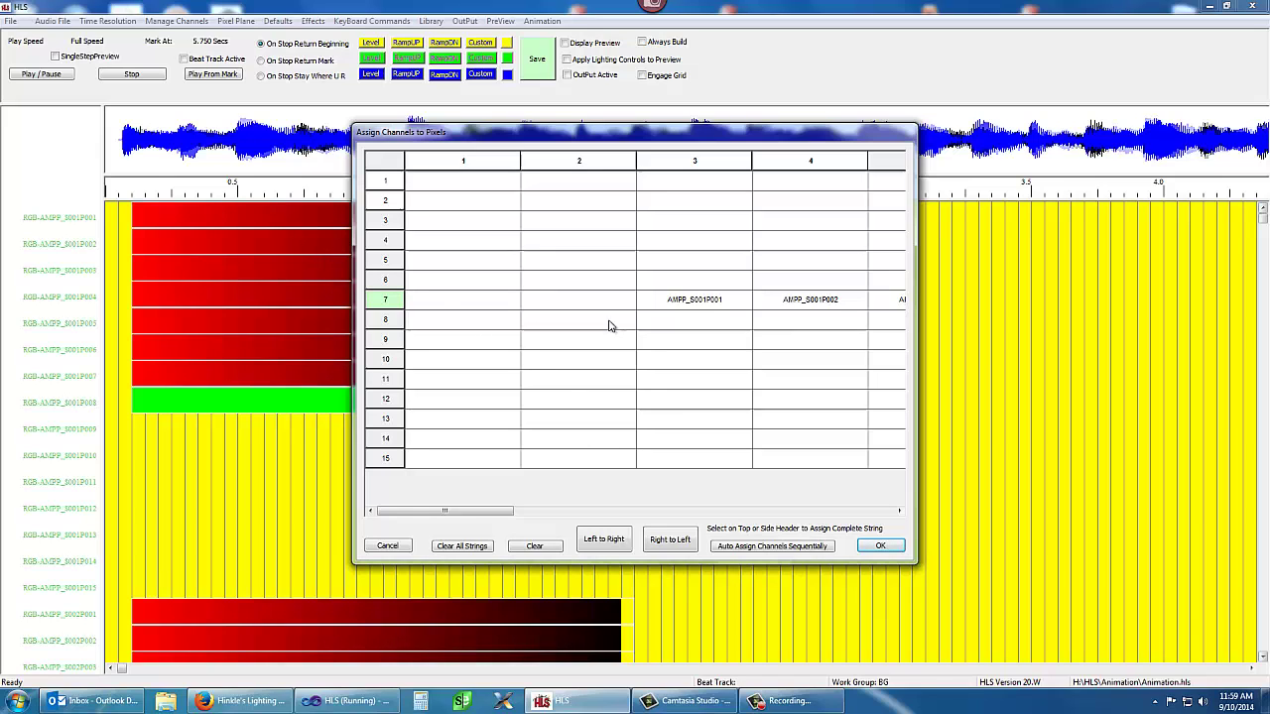
Clear the grid and put AMPP_S001P001 in column 1's first cell, top to bottom.
{"action": "left_click", "coordinate": [461, 547]}
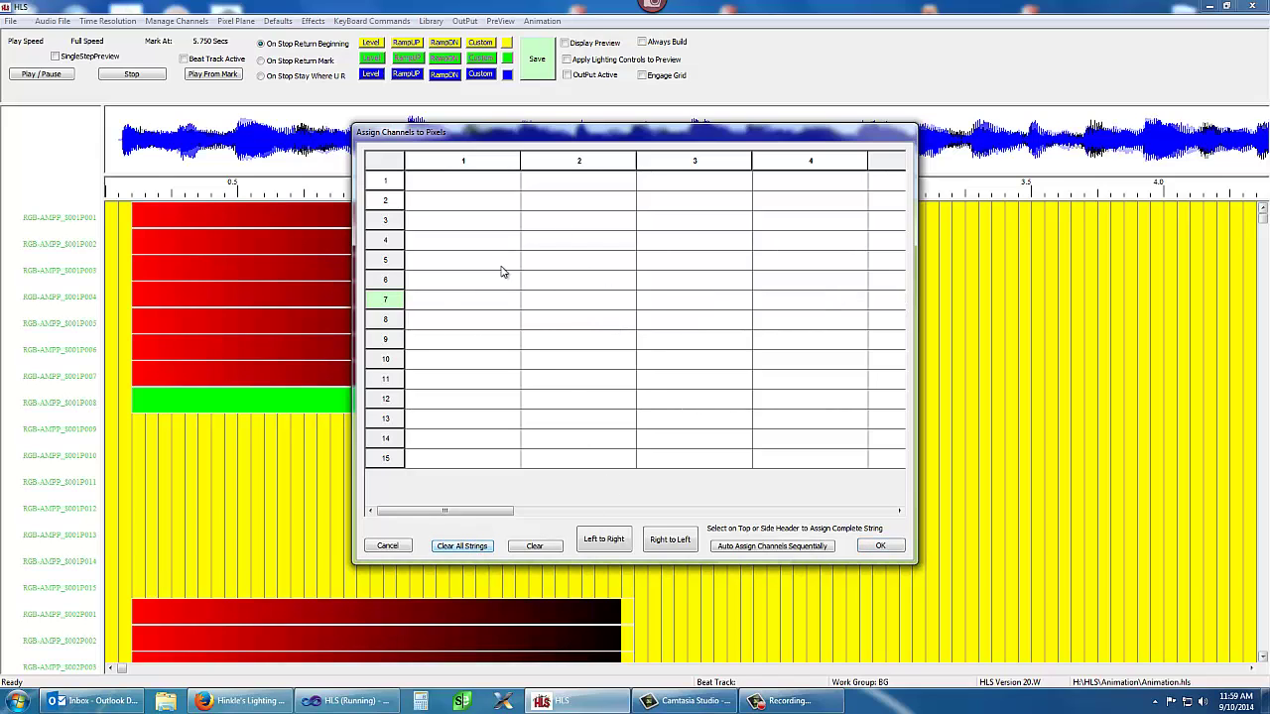
{"action": "left_click", "coordinate": [466, 163]}
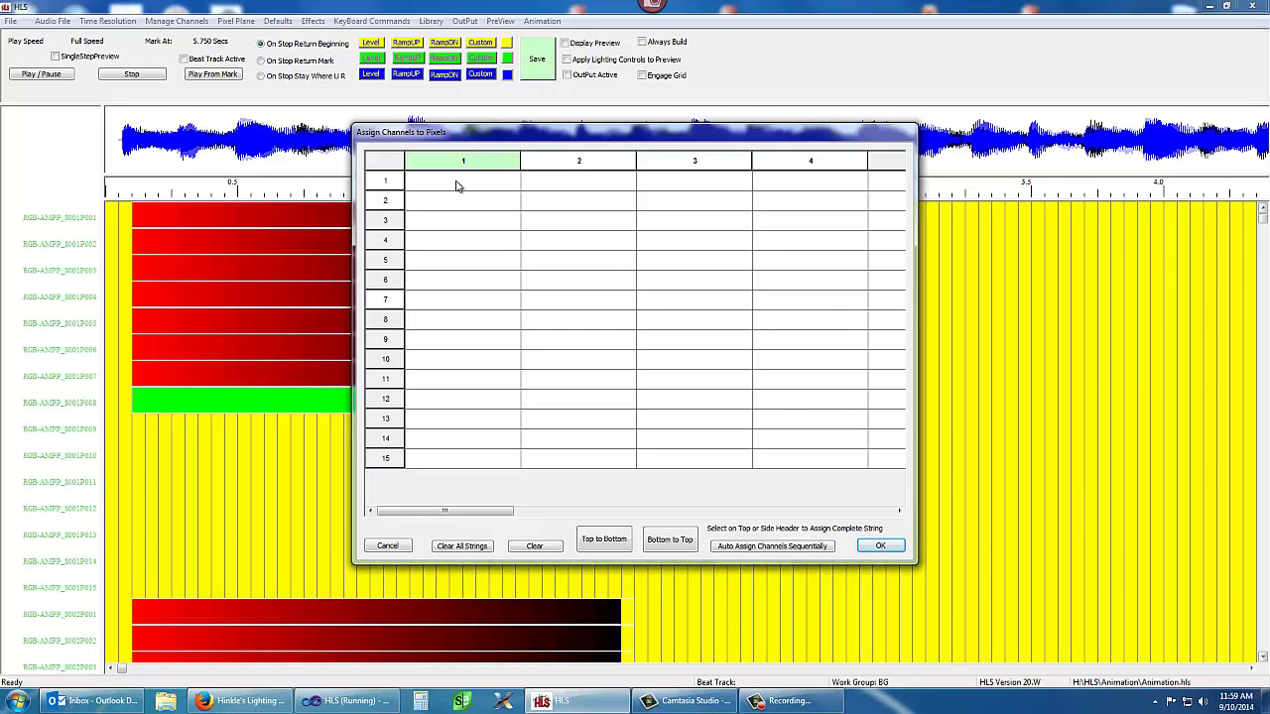
{"action": "left_click", "coordinate": [457, 185]}
{"action": "left_click", "coordinate": [539, 166]}
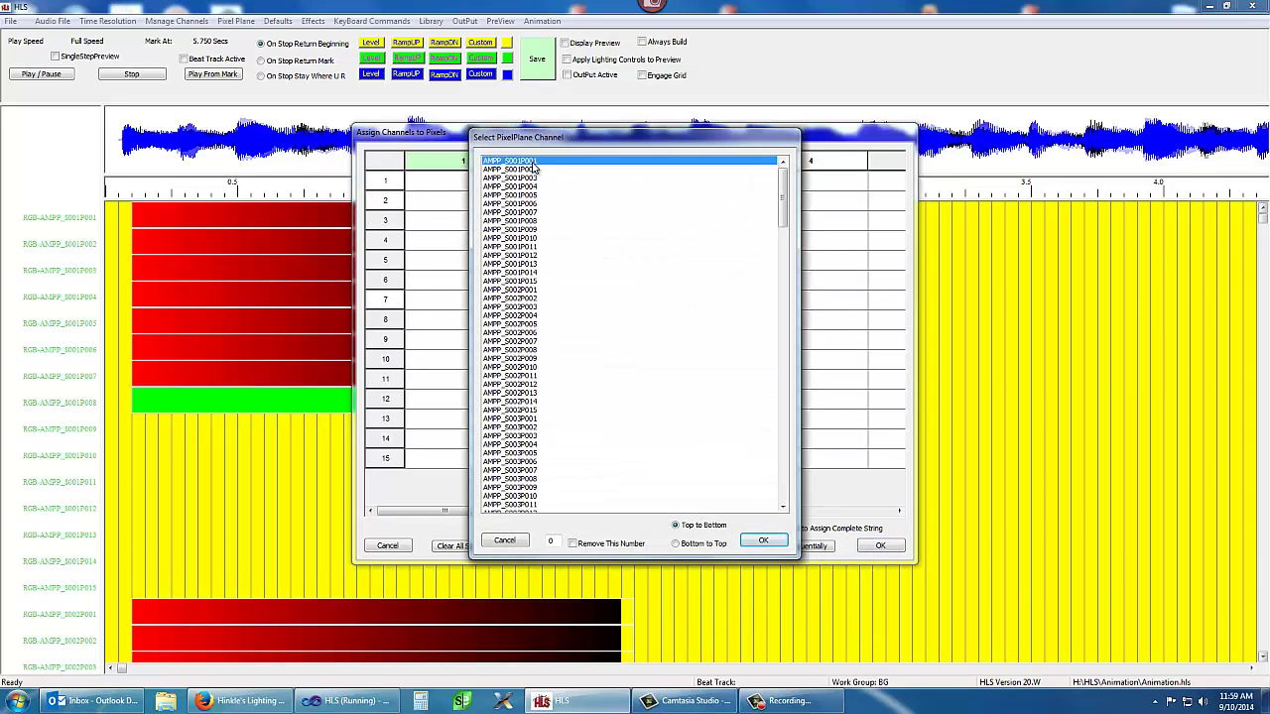
{"action": "left_click", "coordinate": [762, 540]}
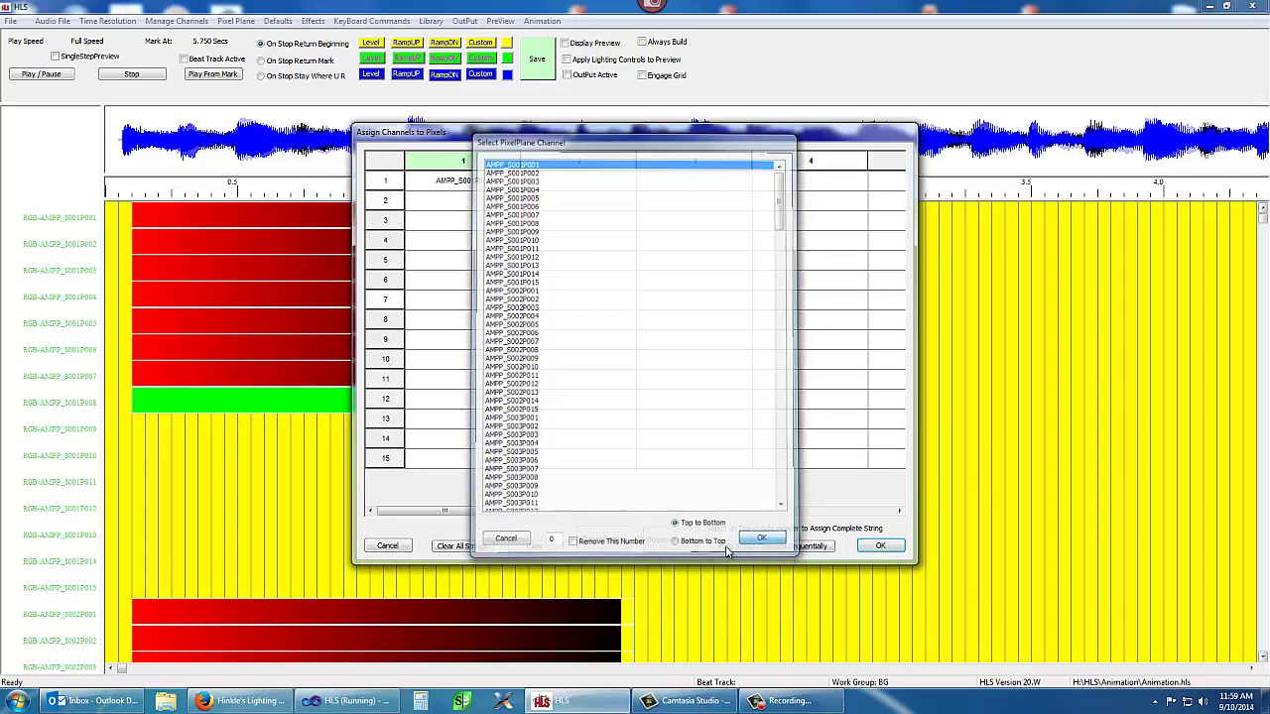
Fill column 1 with the range AMPP_S001P001 through AMPP_S001P015.
{"action": "left_click", "coordinate": [458, 190]}
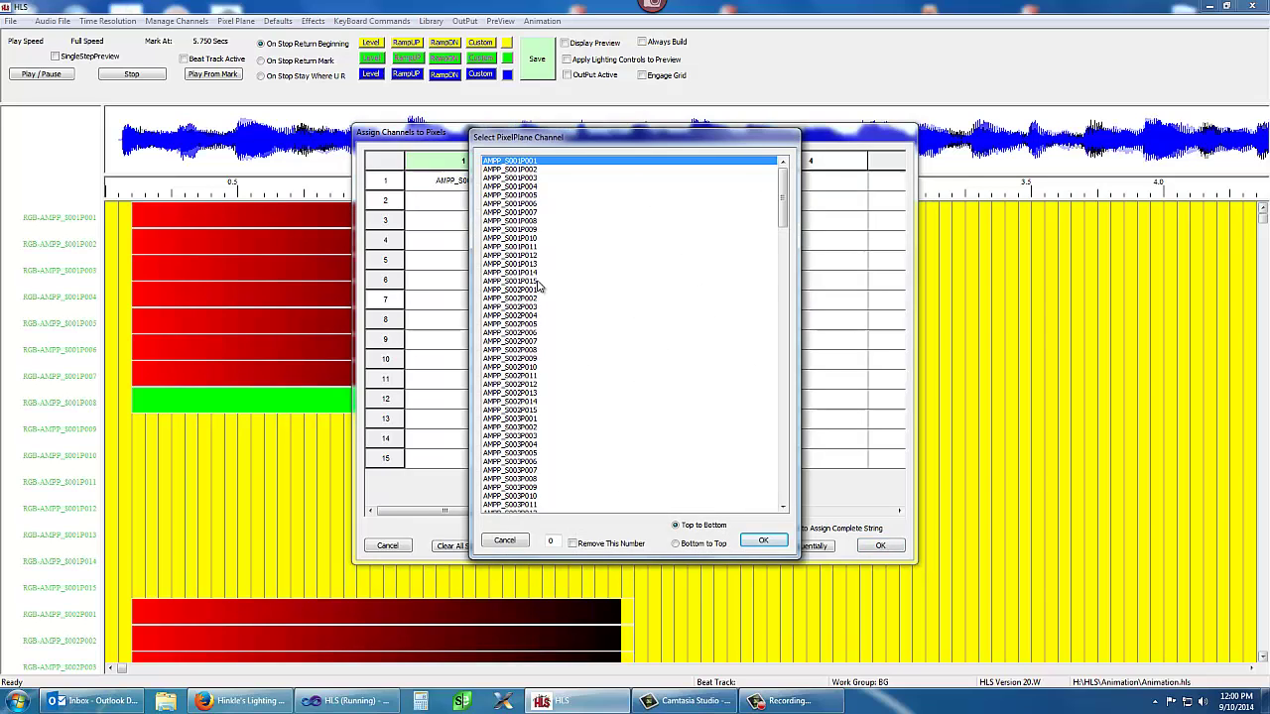
{"action": "left_click", "coordinate": [539, 287], "text": "shift"}
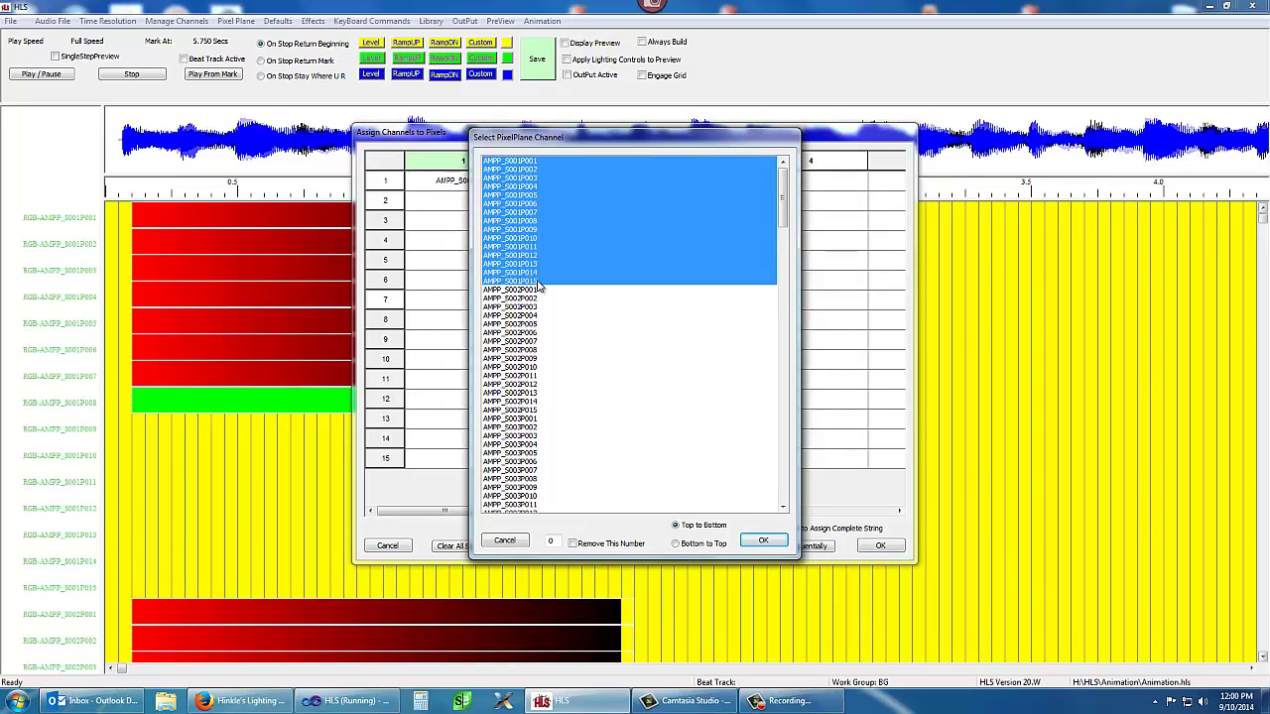
{"action": "left_click", "coordinate": [764, 543]}
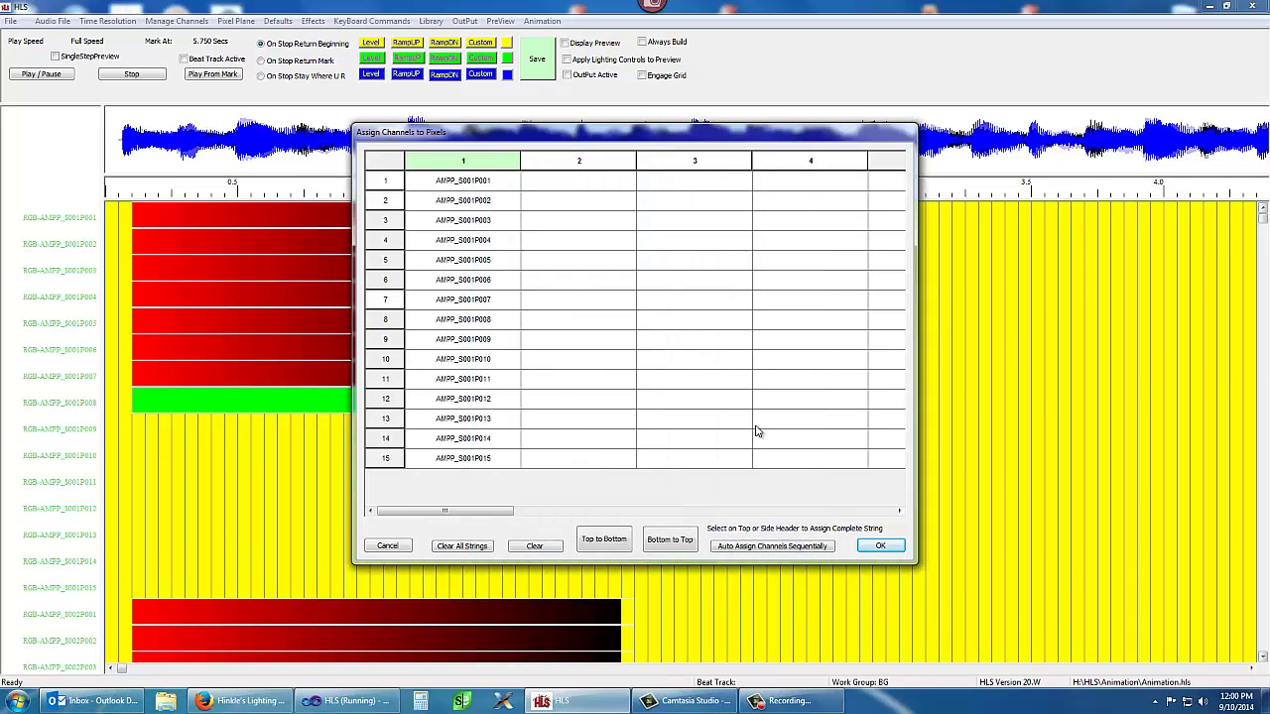